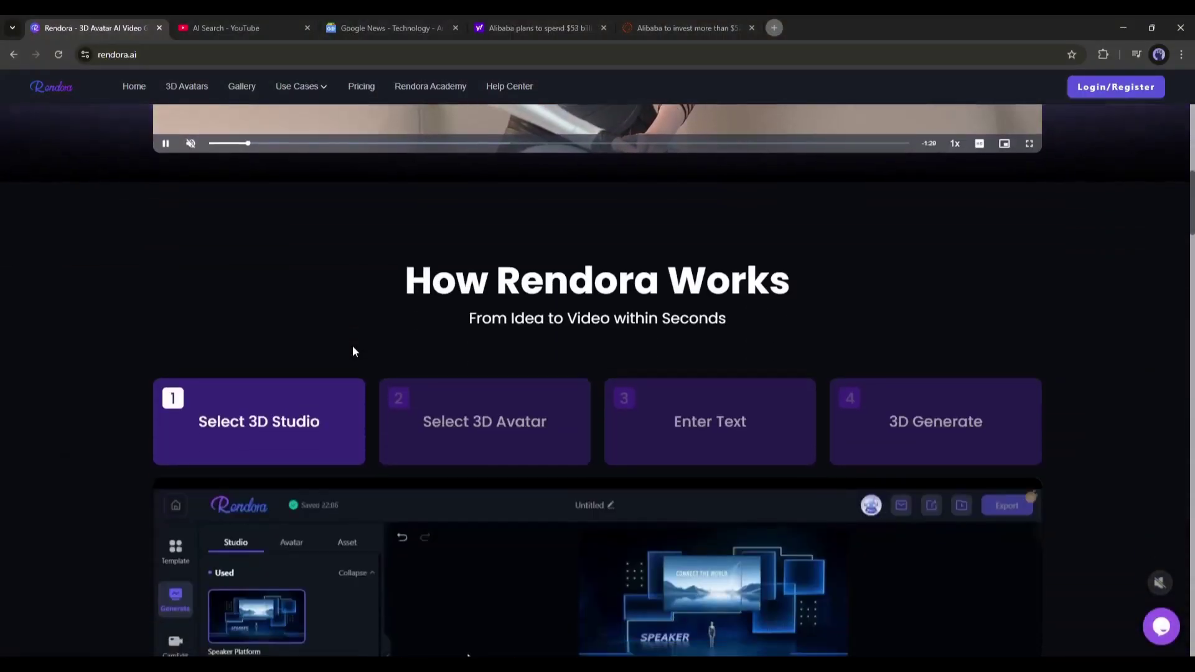
Browse the Rendora landing page, then sign up for free with a Google account
scroll(352, 351, "down", 3)
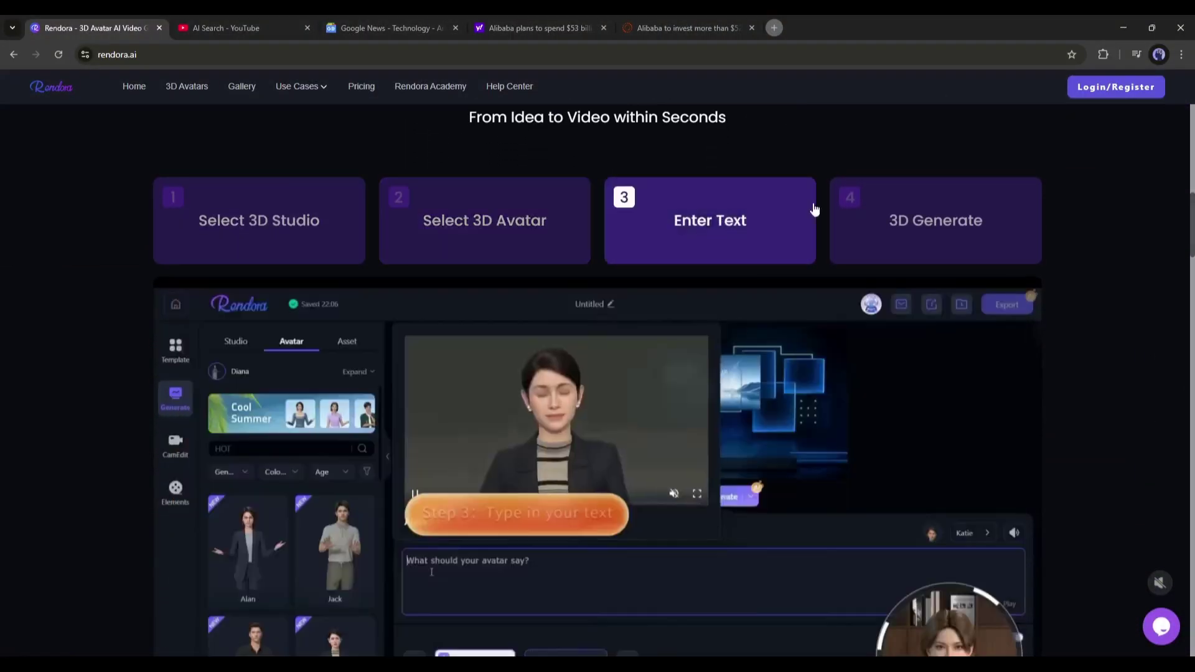
scroll(1051, 332, "down", 10)
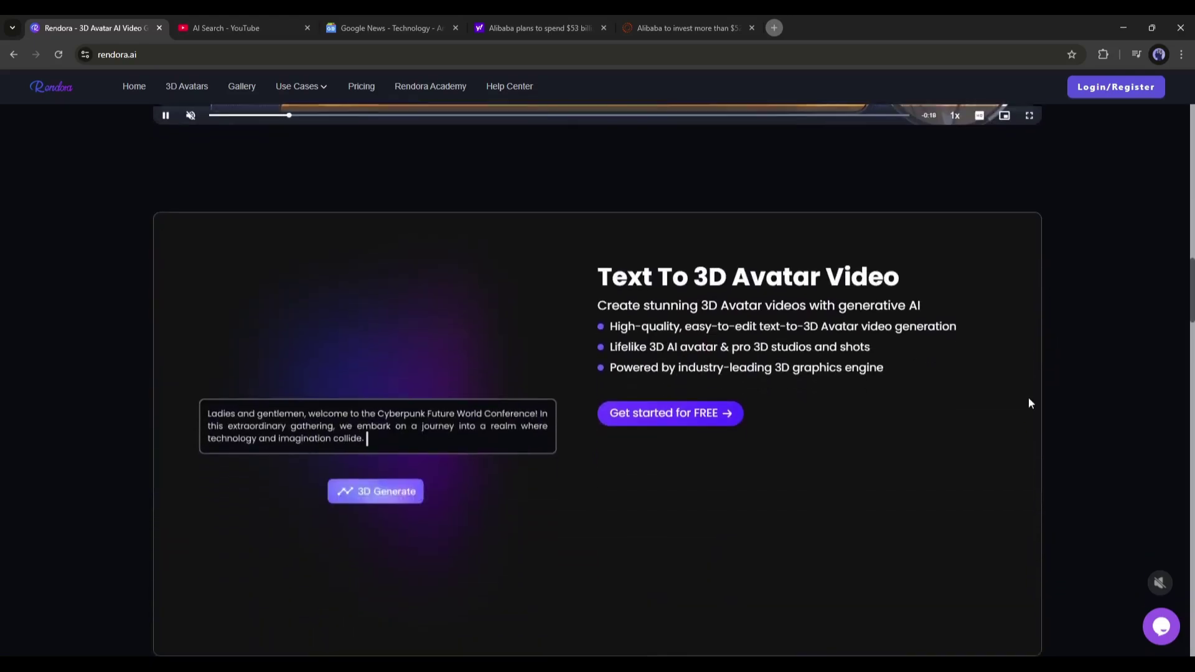
scroll(725, 486, "up", 20)
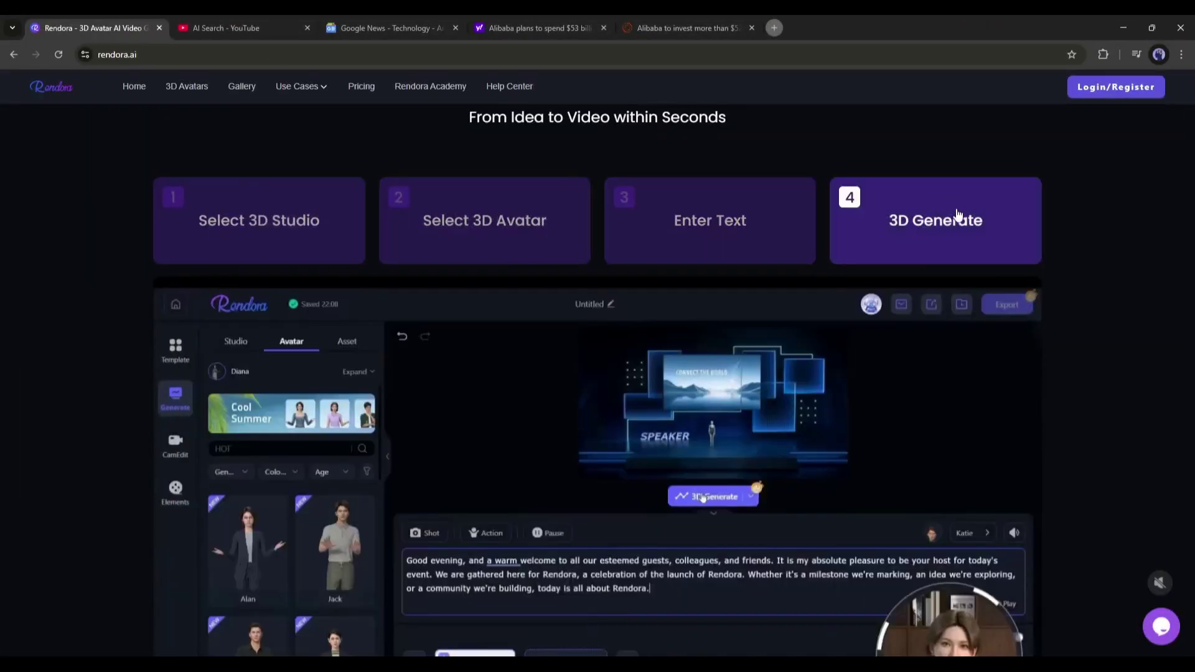
scroll(1051, 338, "down", 1)
scroll(1051, 338, "down", 8)
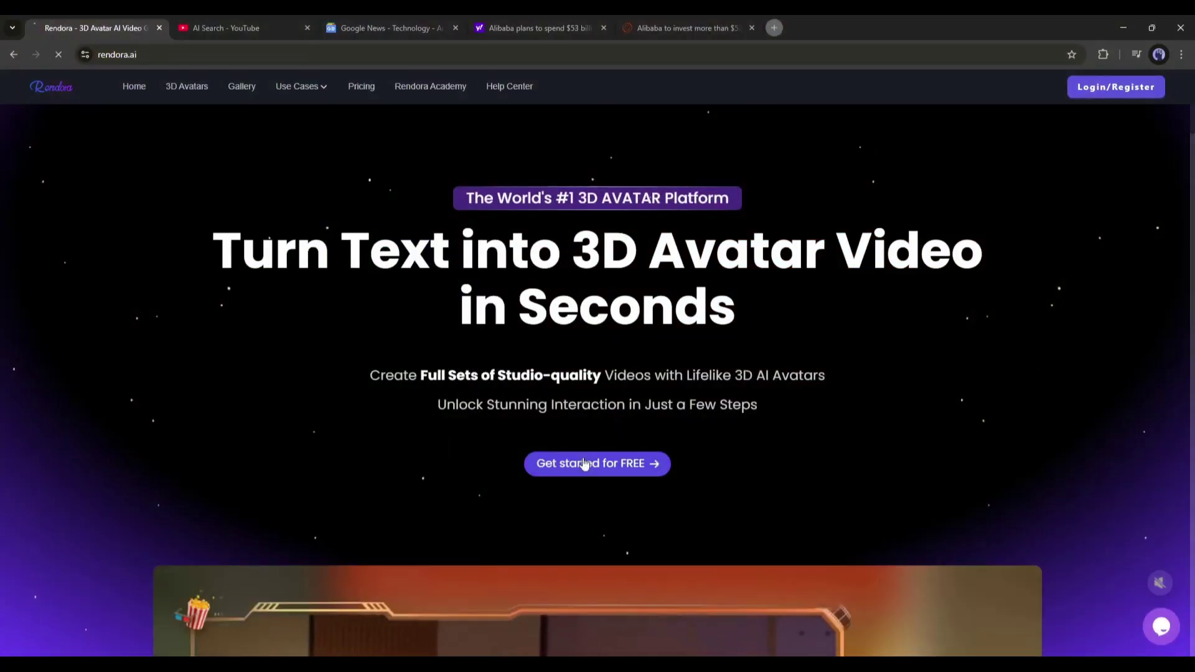
left_click(578, 464)
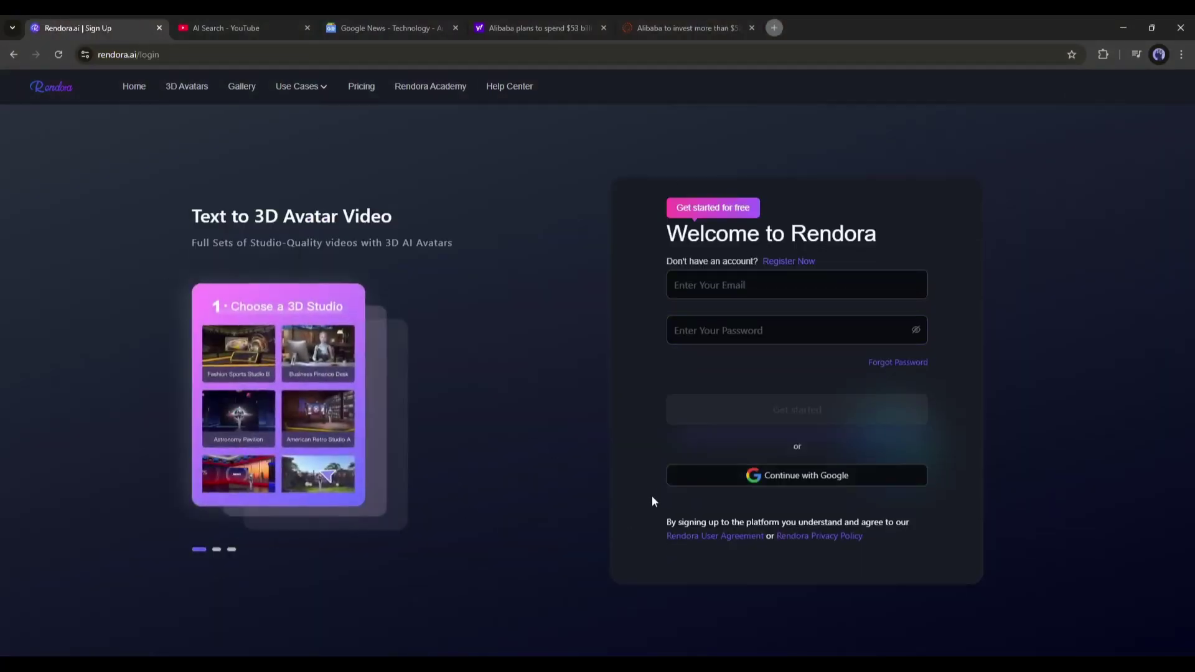
left_click(744, 489)
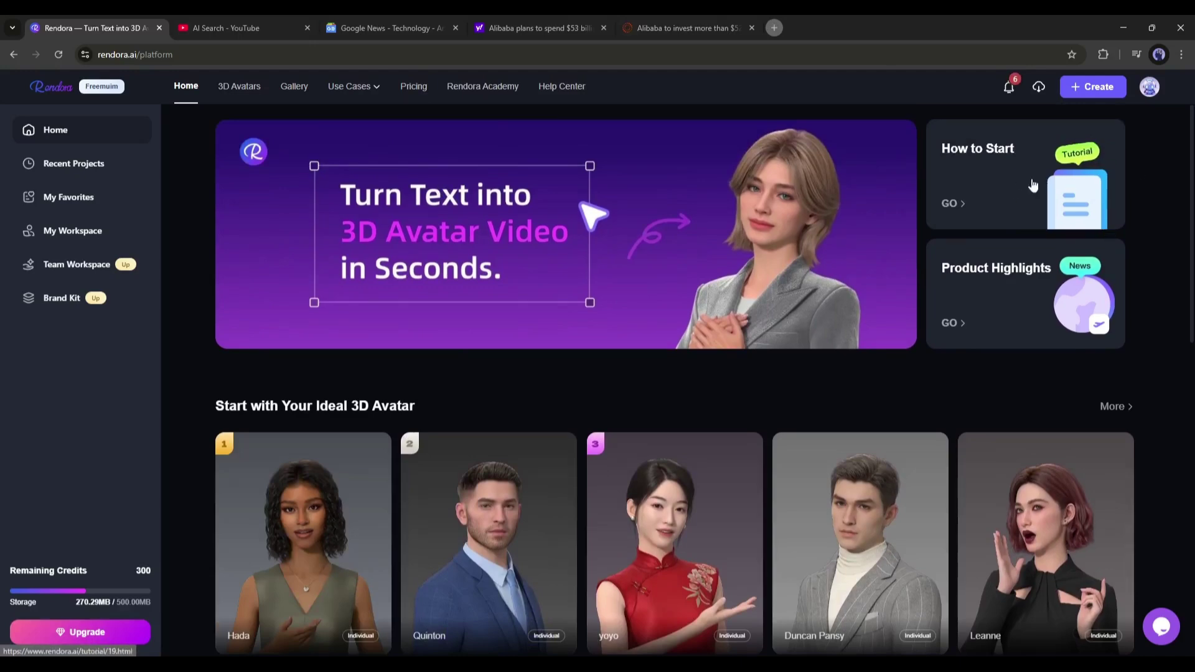
Check the How to Start tutorial, return Home, and browse the avatars and templates
left_click(1049, 158)
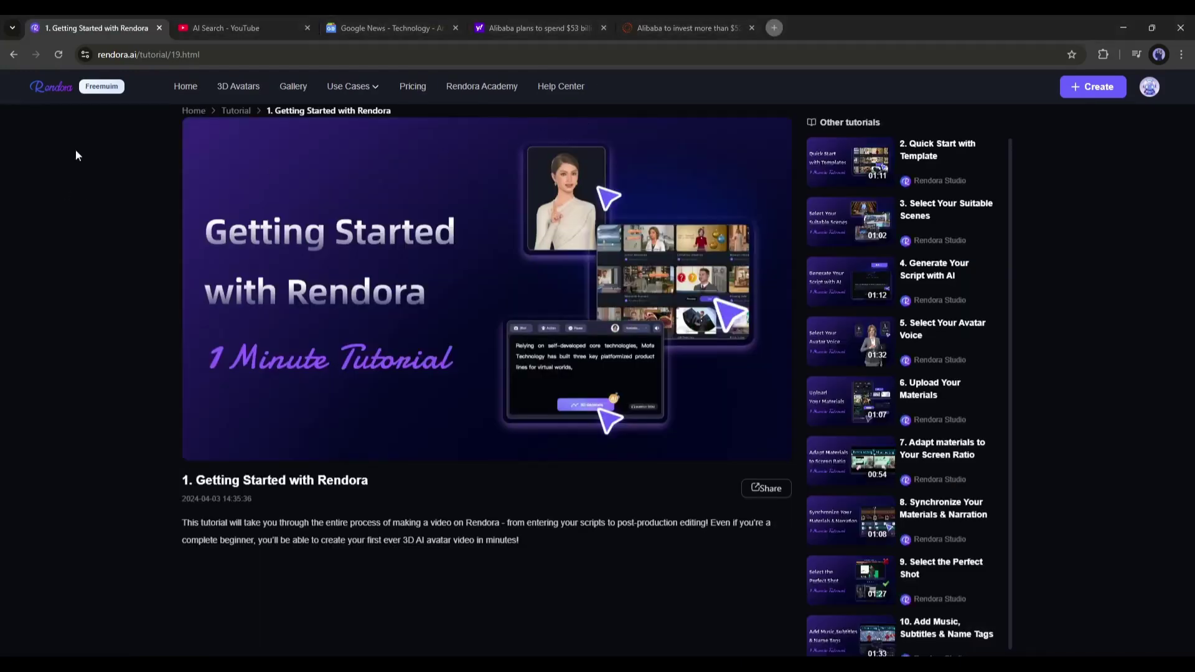
key("alt+Left")
scroll(996, 233, "down", 3)
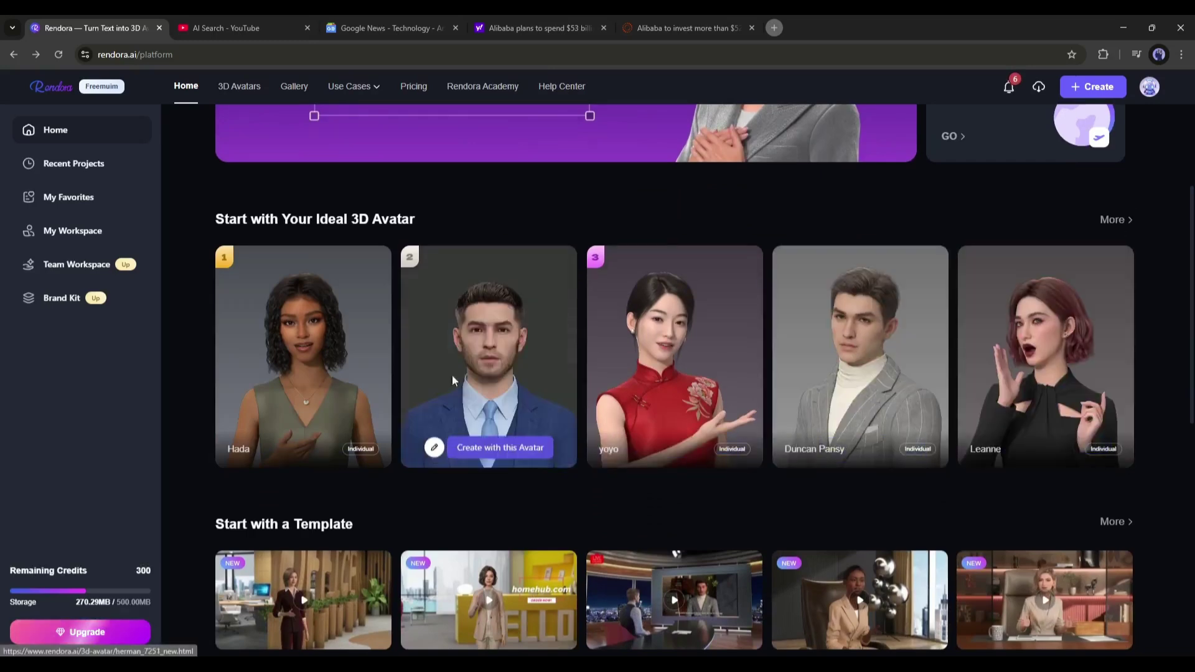
mouse_move(631, 385)
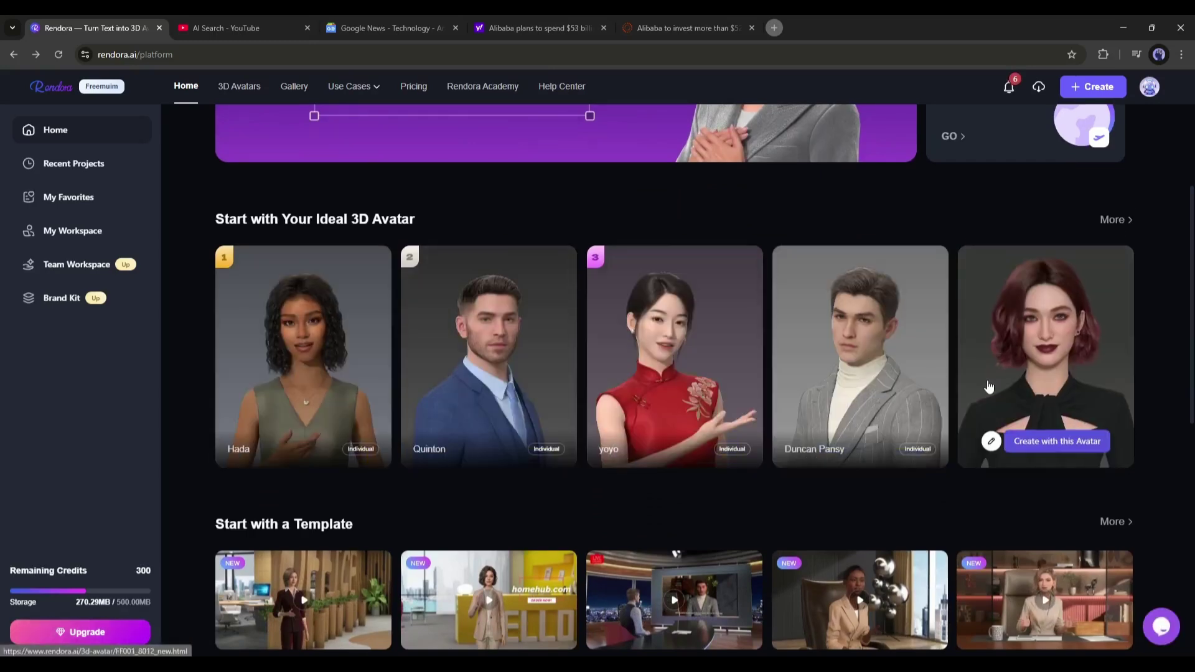
scroll(989, 404, "down", 2)
scroll(1033, 461, "down", 7)
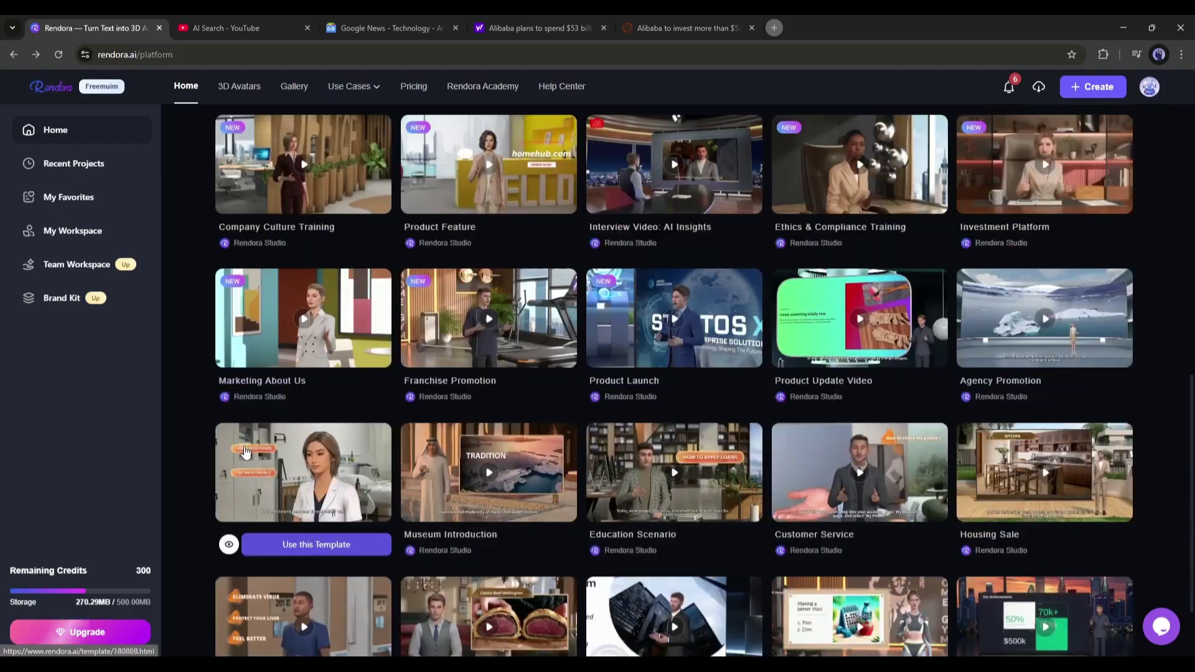
scroll(1047, 493, "up", 6)
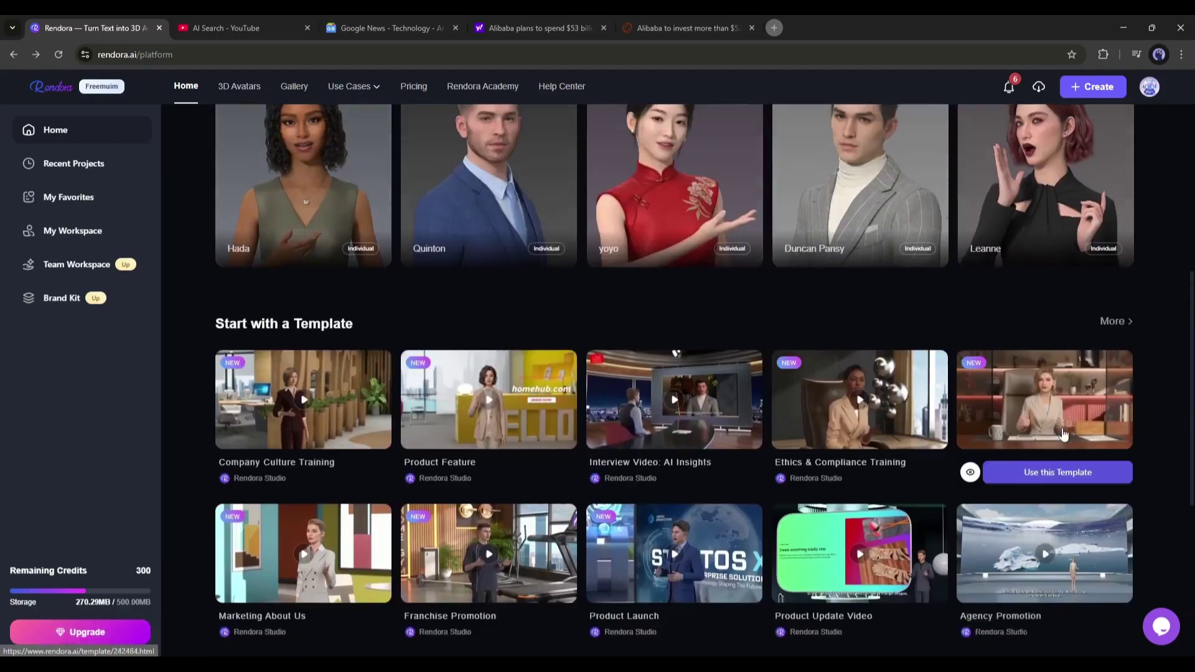
scroll(375, 502, "up", 1)
scroll(375, 501, "up", 5)
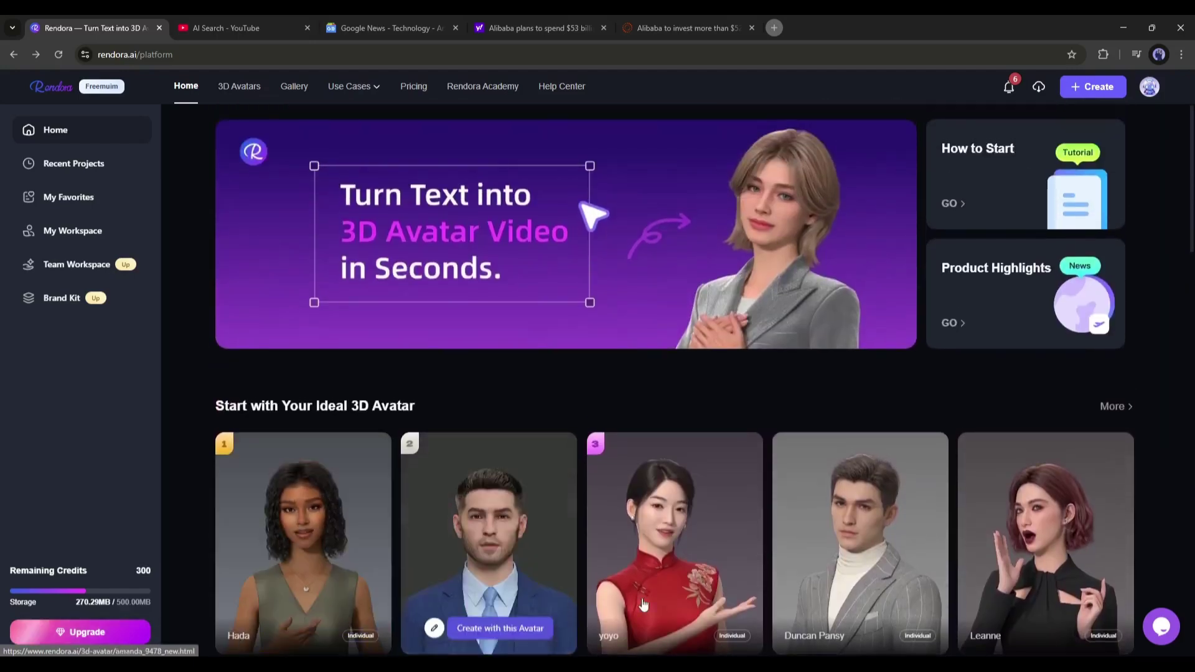
Create a new video project in the Landscape format
left_click(1086, 87)
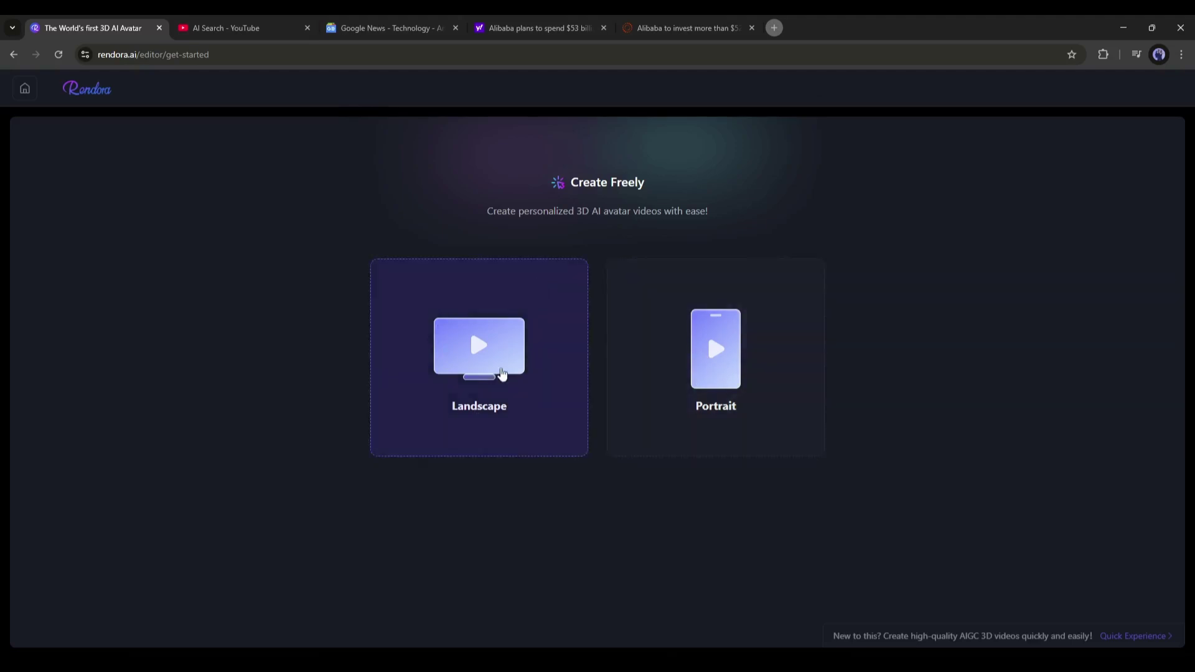
left_click(506, 352)
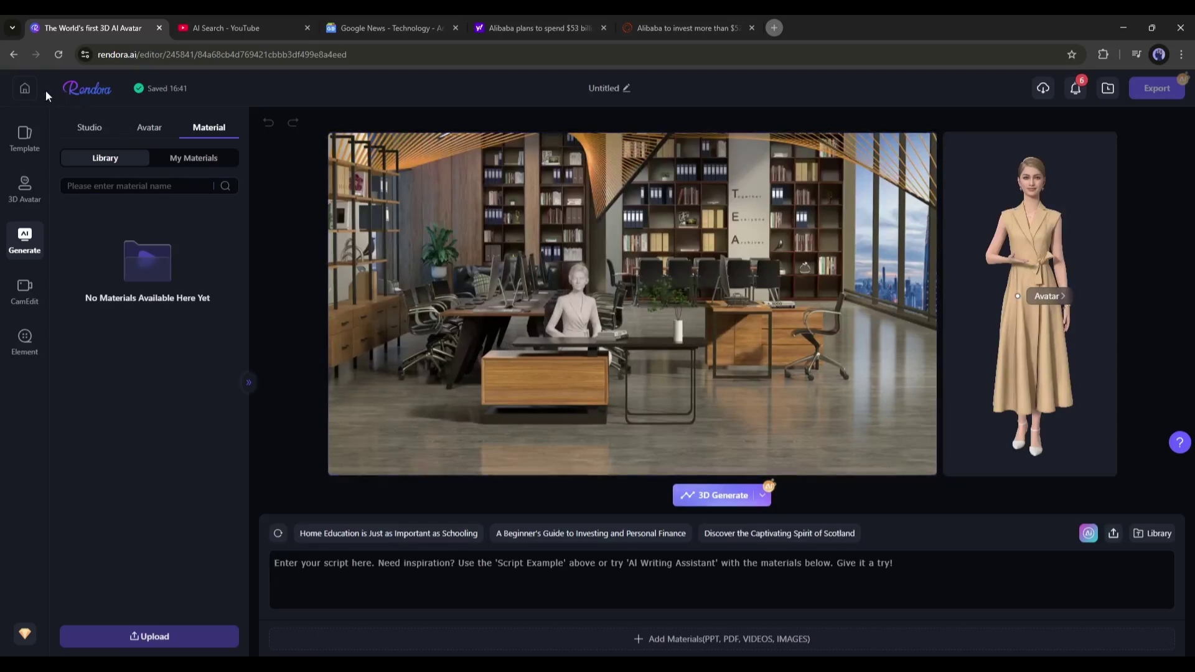
left_click(25, 138)
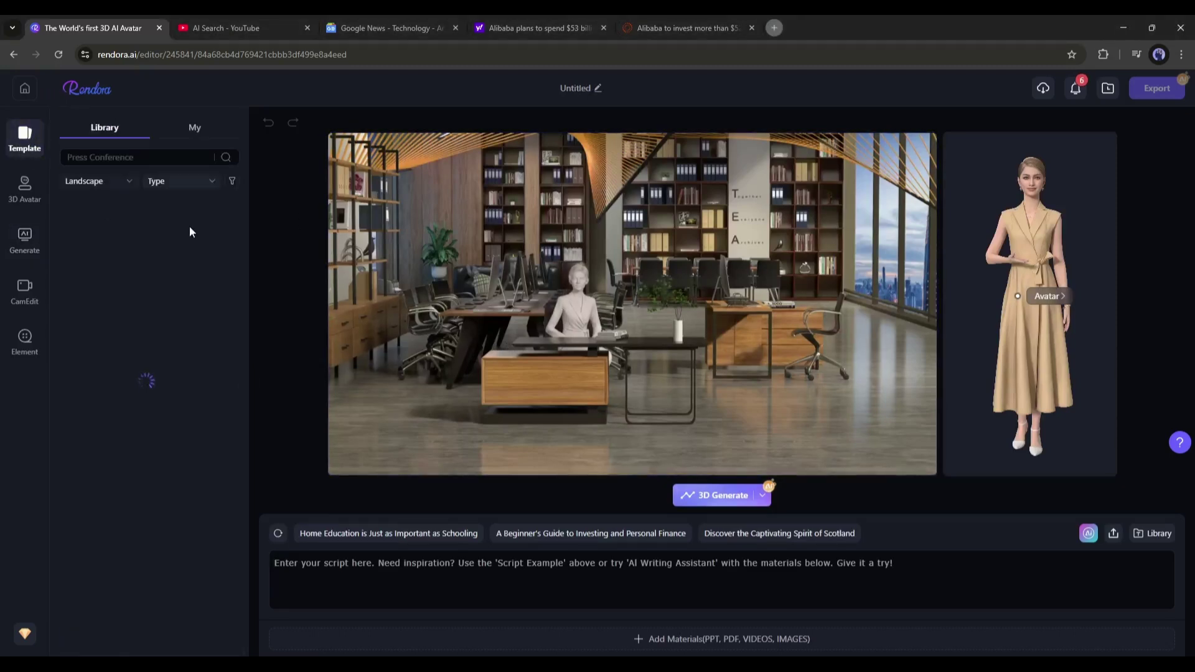
mouse_move(166, 249)
scroll(157, 327, "down", 5)
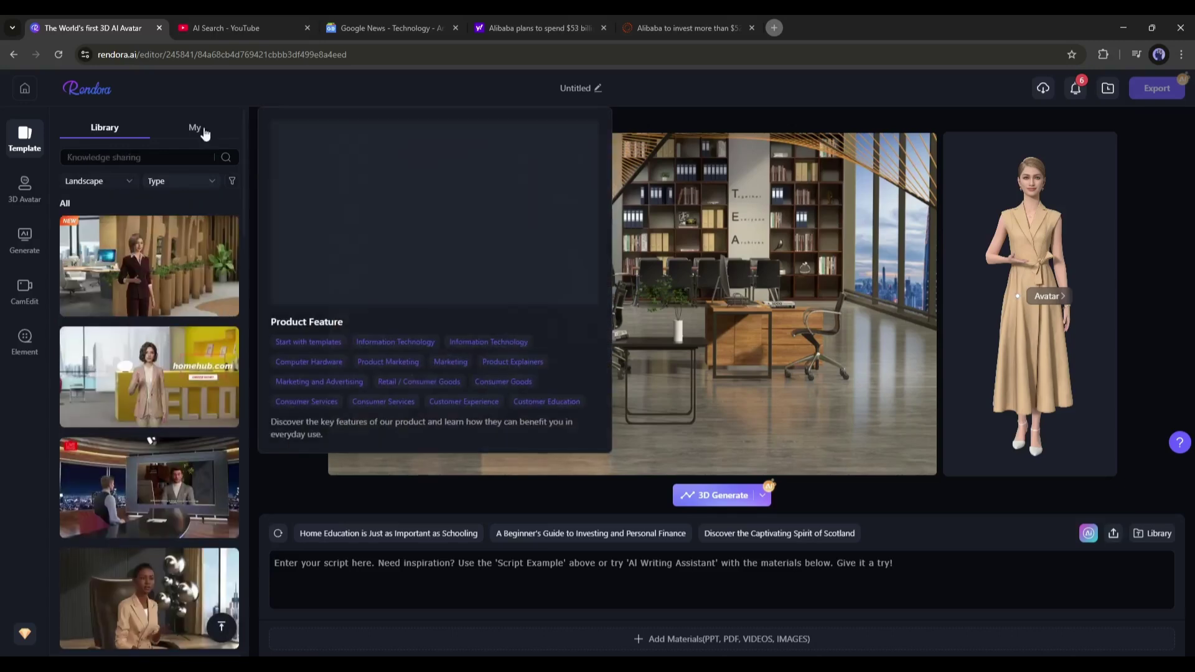
left_click(25, 187)
scroll(106, 292, "down", 10)
left_click(24, 239)
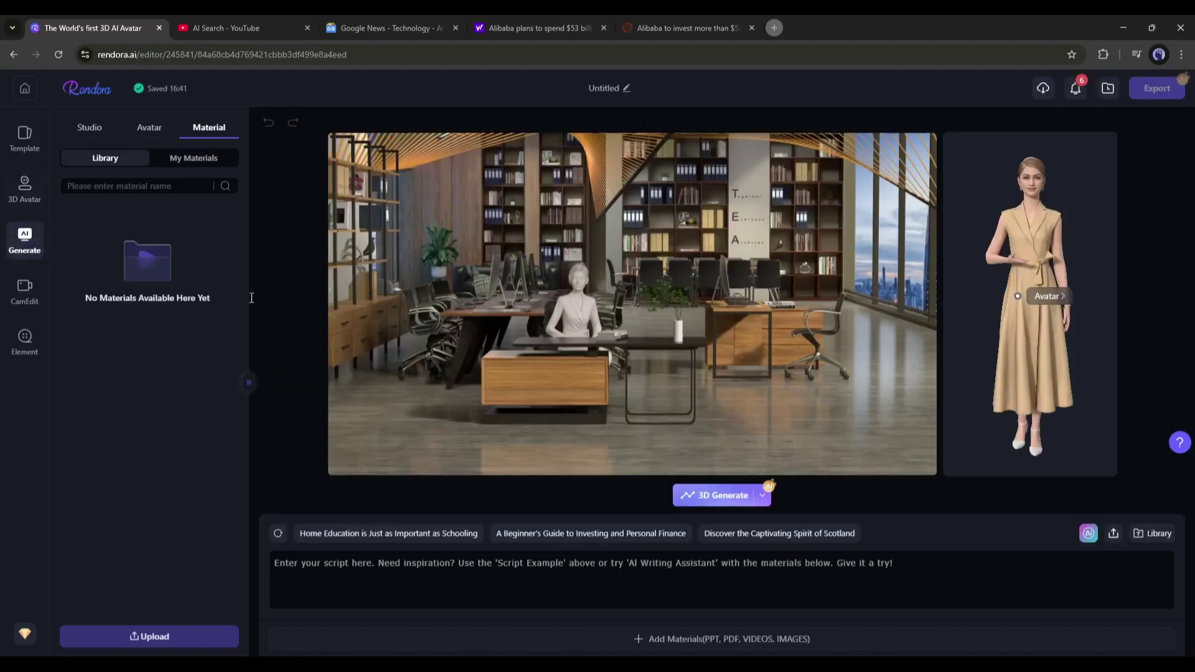
left_click(25, 290)
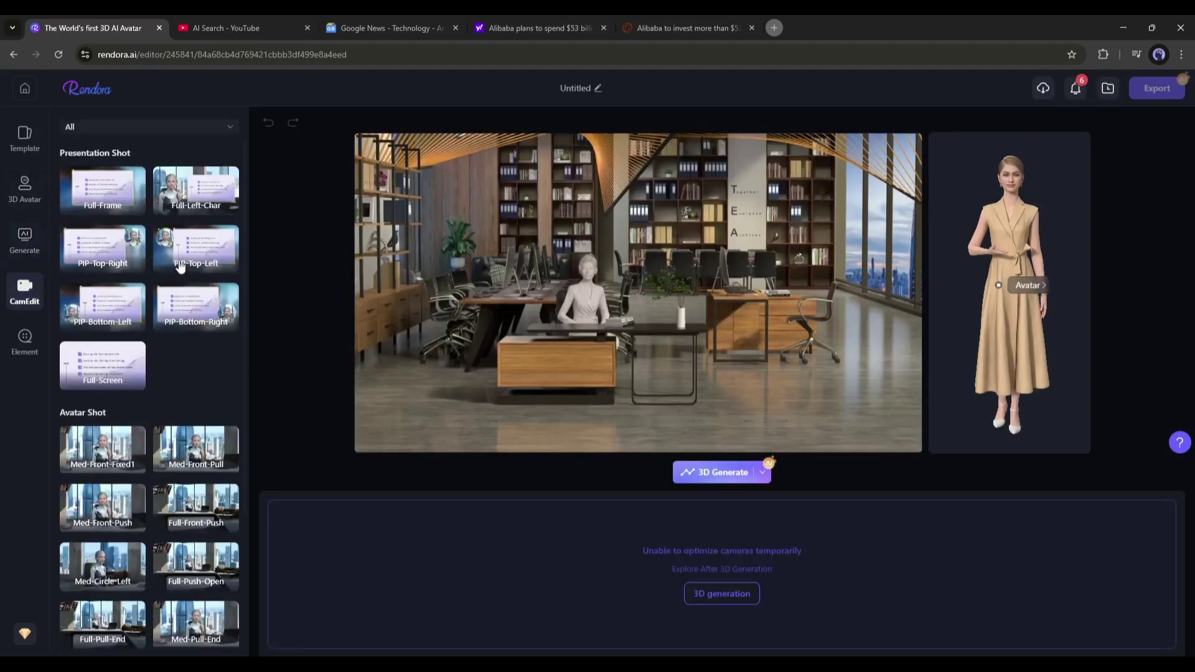
left_click(17, 357)
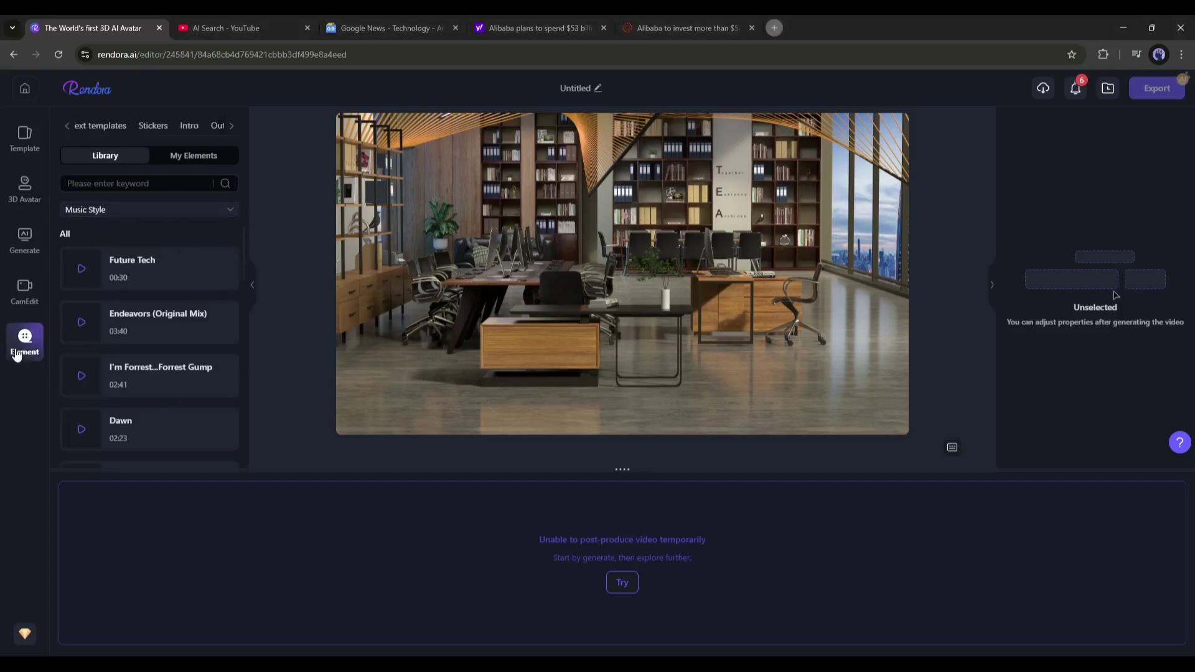
left_click(23, 250)
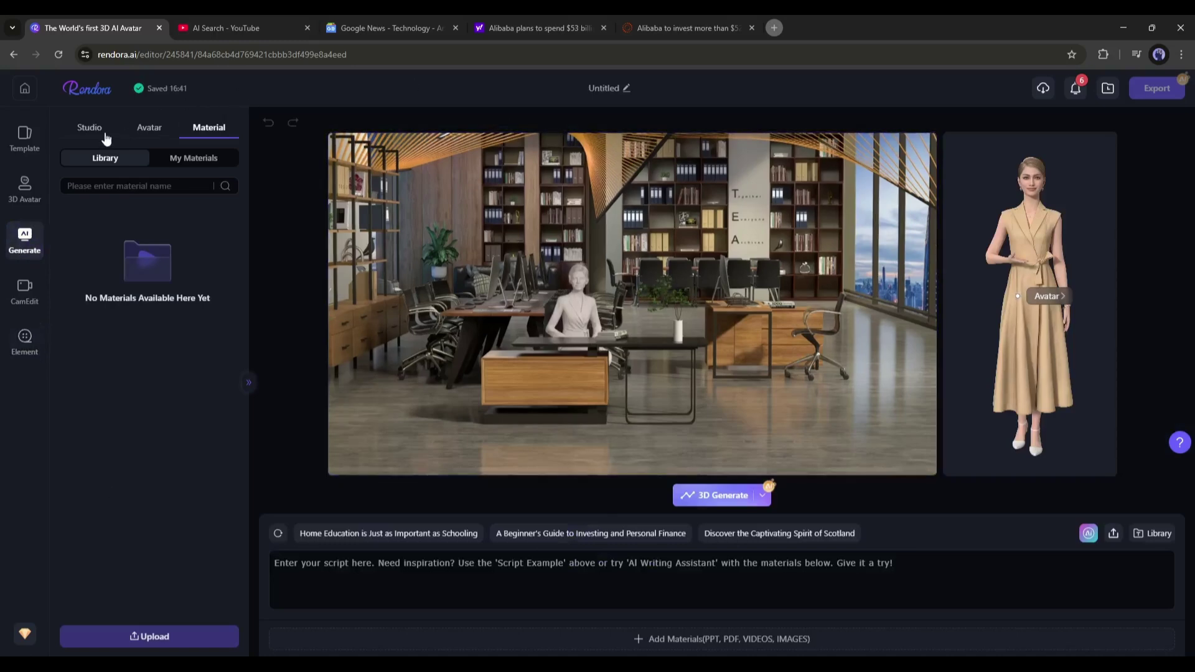
Browse the studio scene list and search it for 'stu'
left_click(89, 127)
scroll(167, 399, "down", 1)
scroll(167, 398, "down", 2)
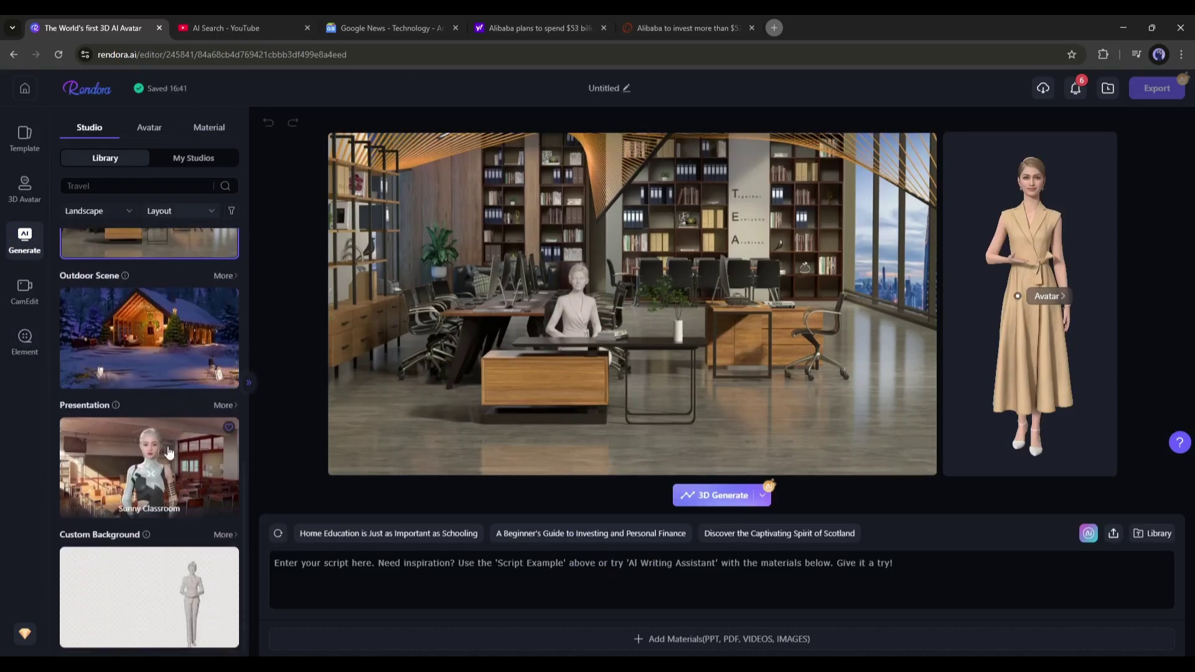
scroll(156, 582, "up", 10)
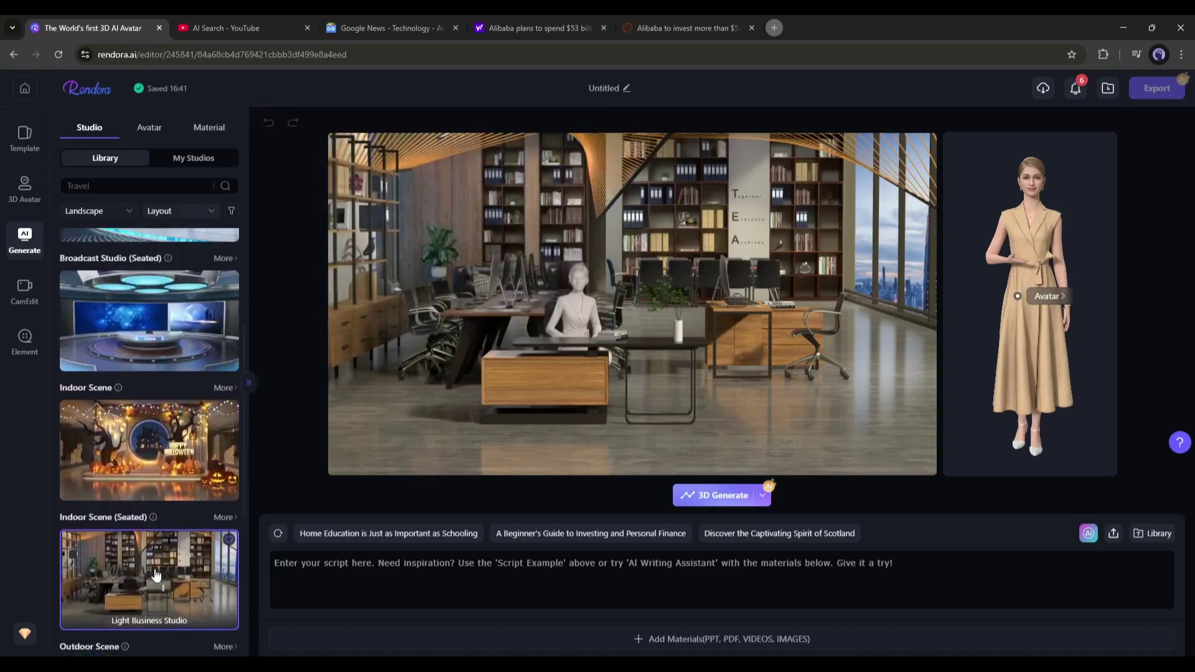
scroll(156, 554, "up", 2)
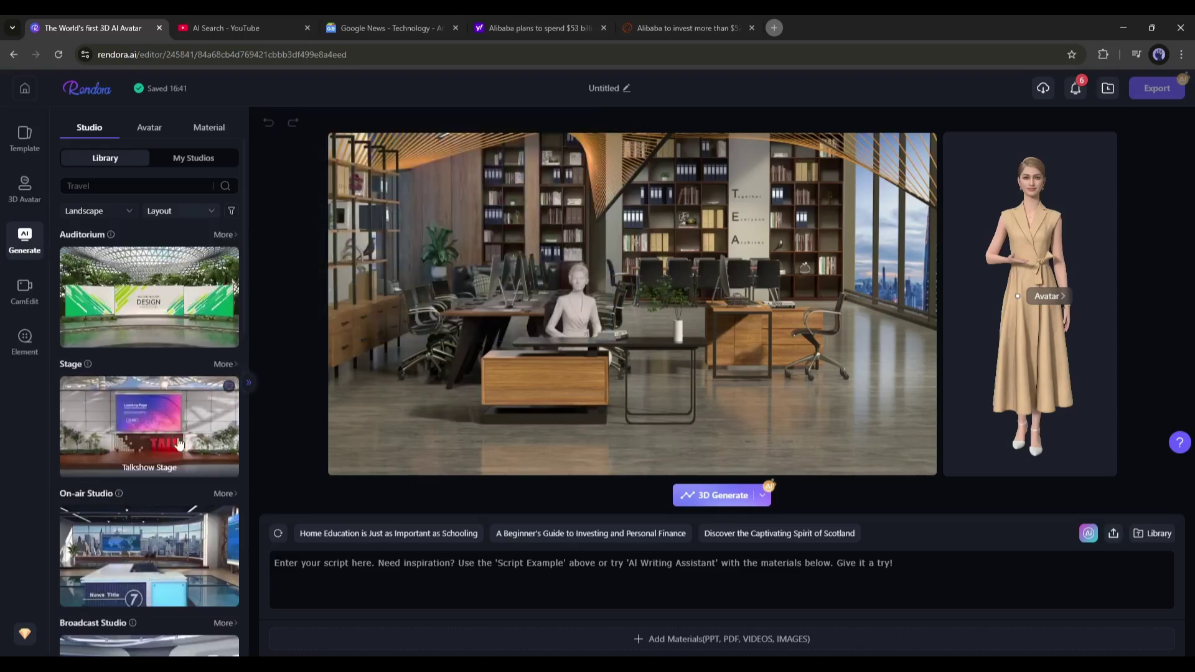
left_click(96, 185)
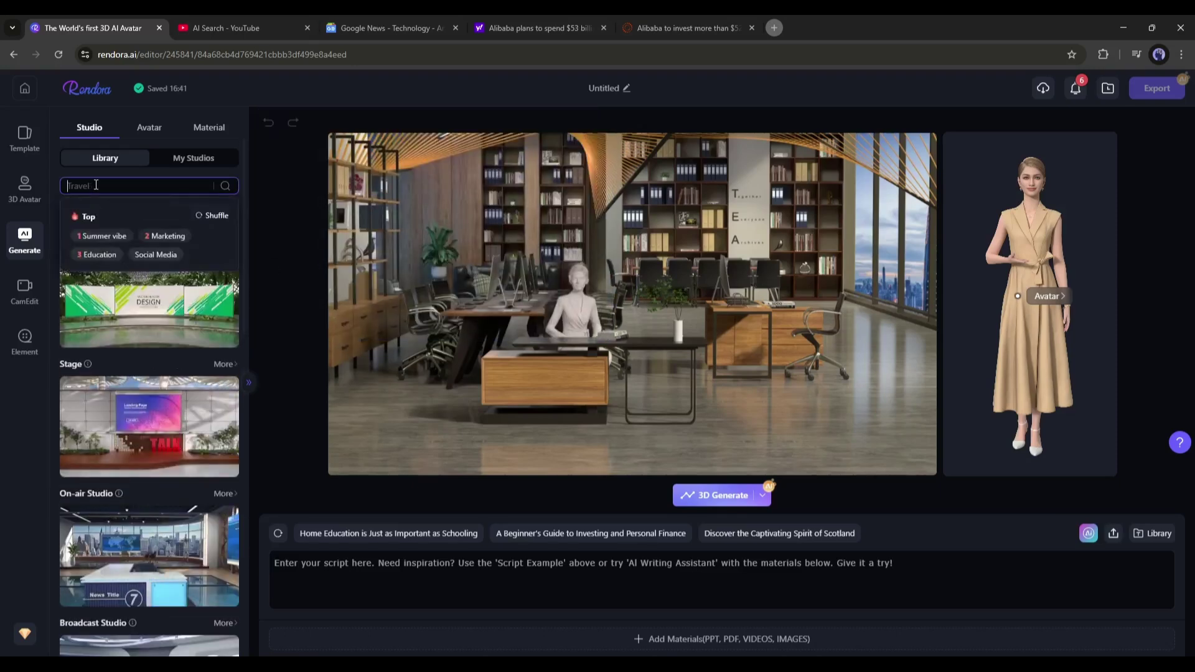
type("studio")
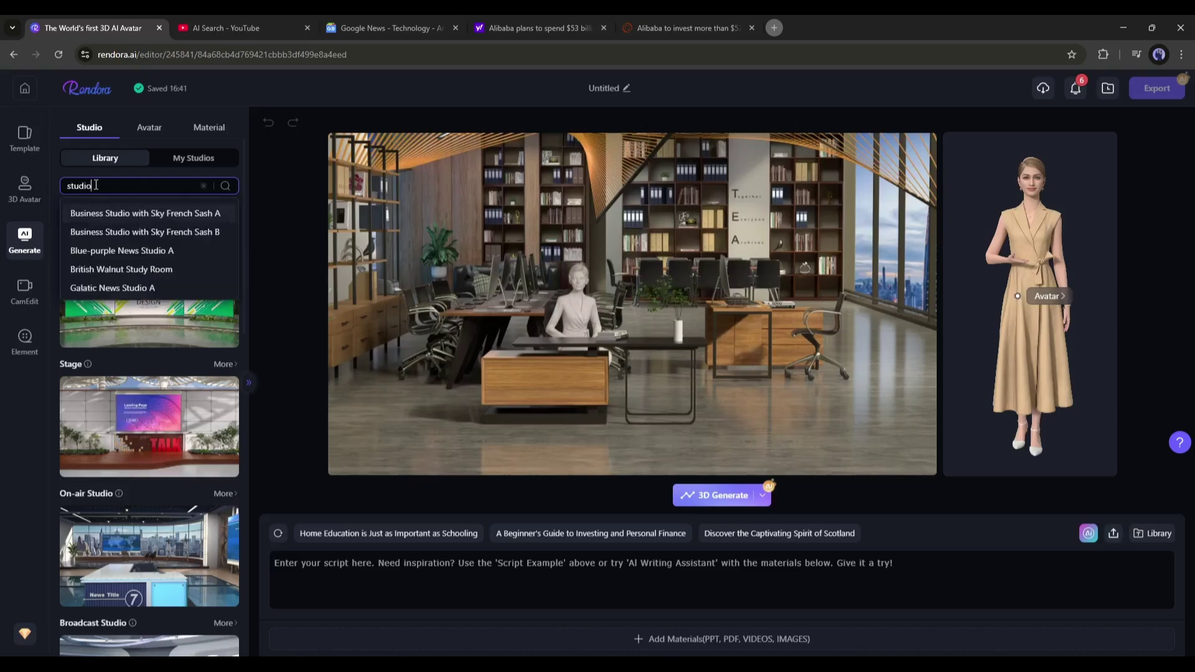
key("Return")
Clear the search and apply the Global News Interview Studio newsroom scene
scroll(124, 429, "down", 15)
left_click(203, 186)
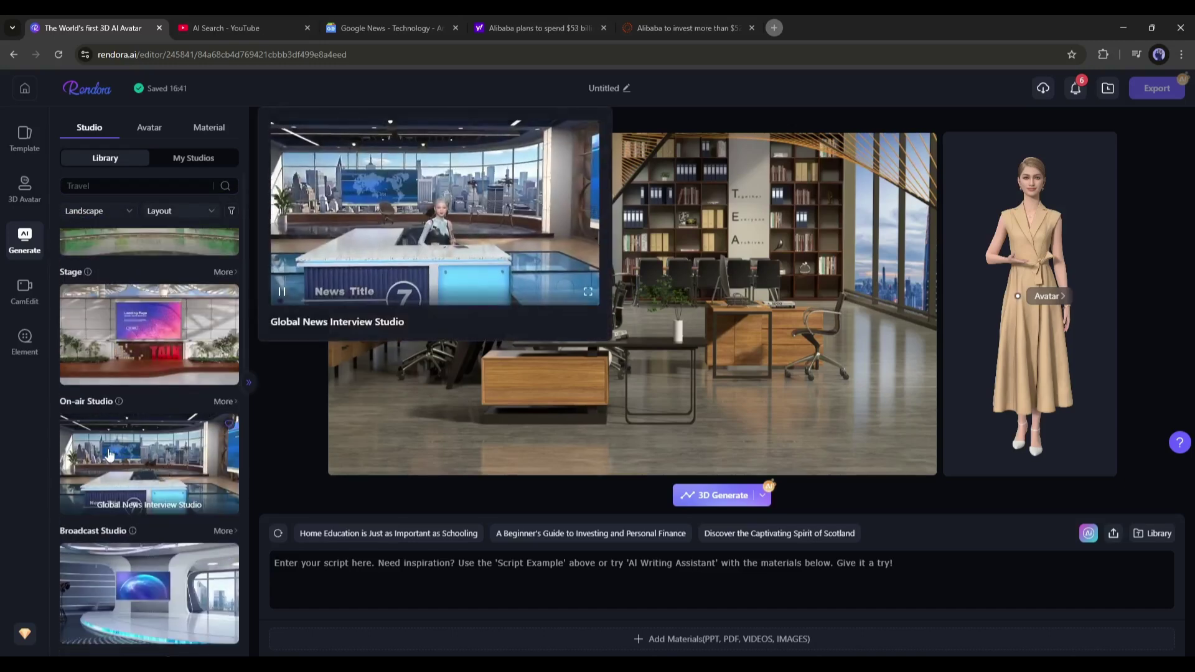
left_click(125, 456)
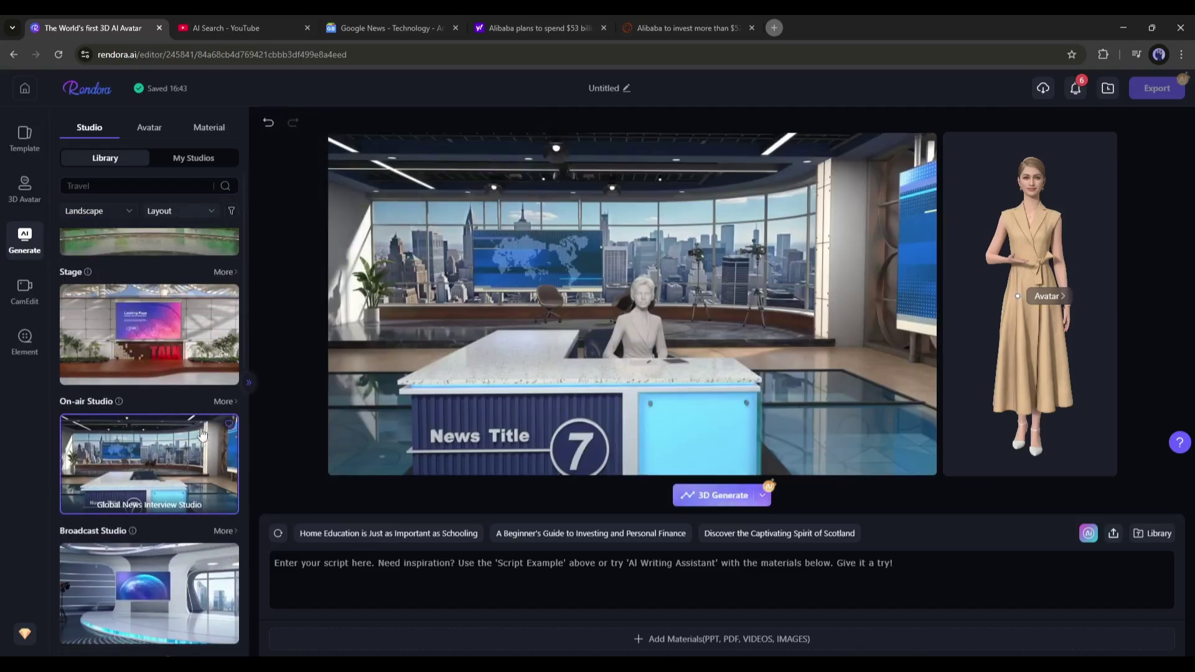
left_click(224, 401)
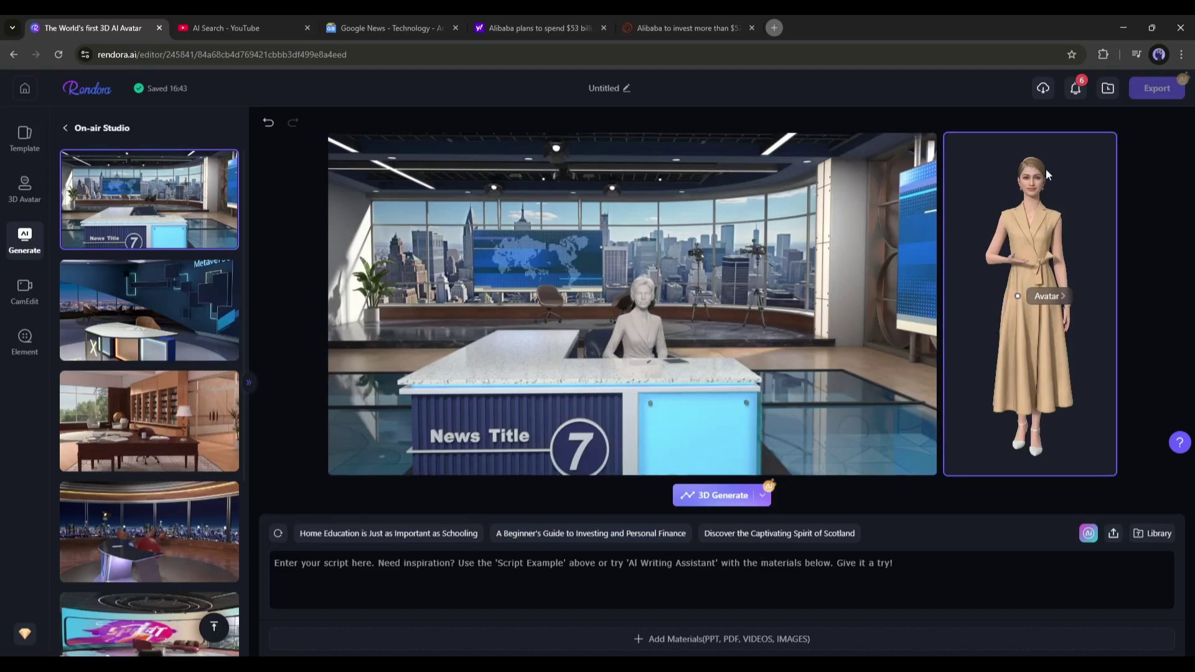
Browse the presenter's Avatar Library, then start editing the avatar
left_click(1070, 356)
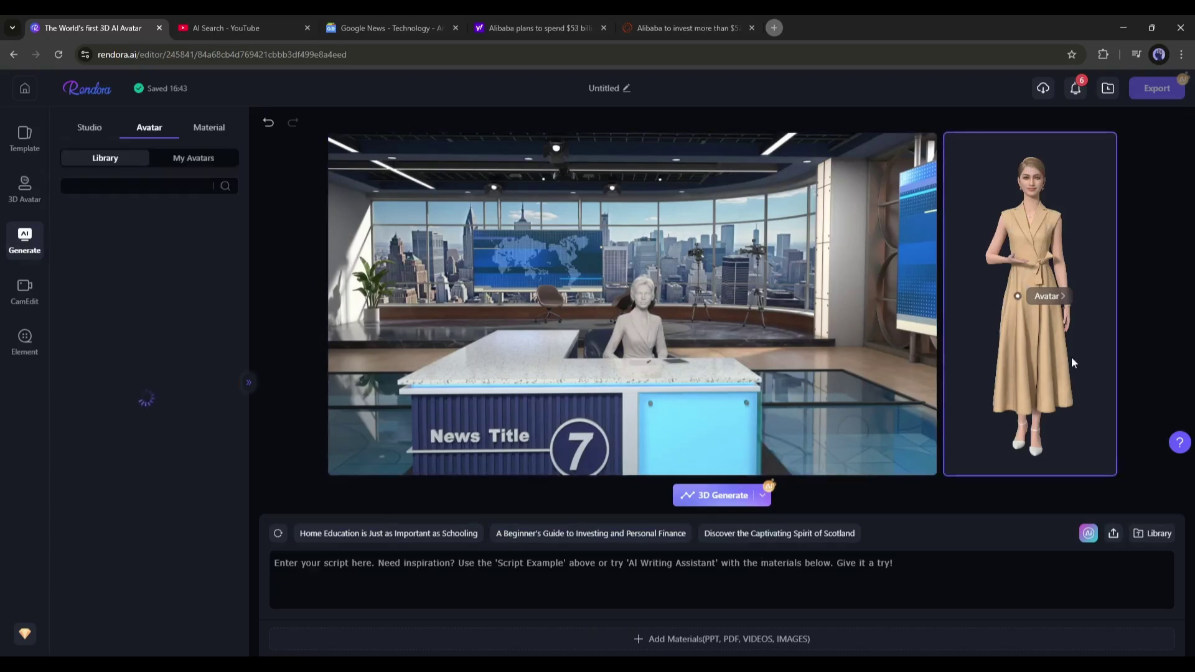
scroll(178, 364, "down", 10)
scroll(178, 364, "down", 8)
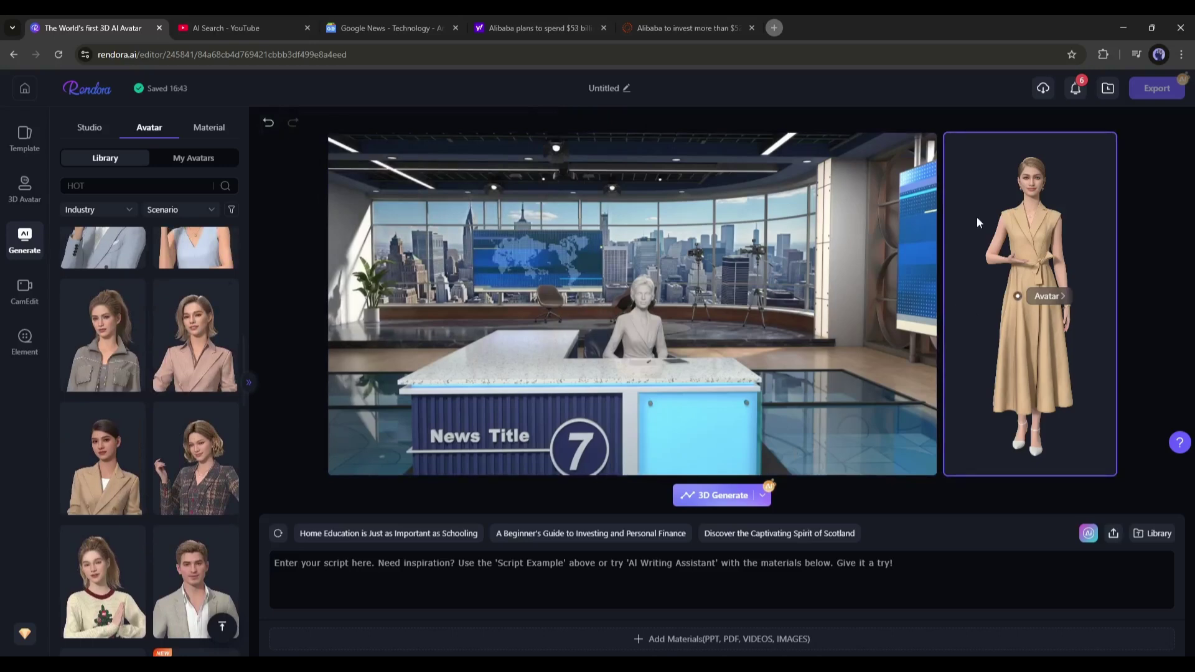
left_click(1050, 297)
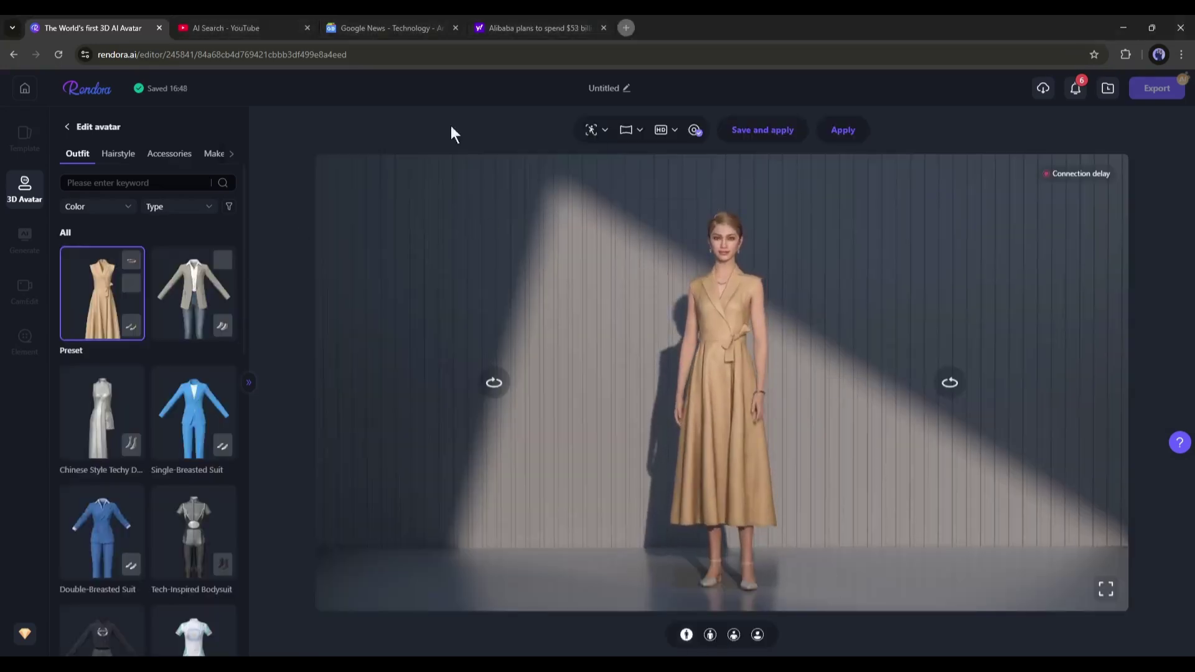
Dress the presenter in the Preppy Short Suit Skirt outfit and view its suit logos
scroll(100, 311, "down", 2)
scroll(117, 367, "down", 12)
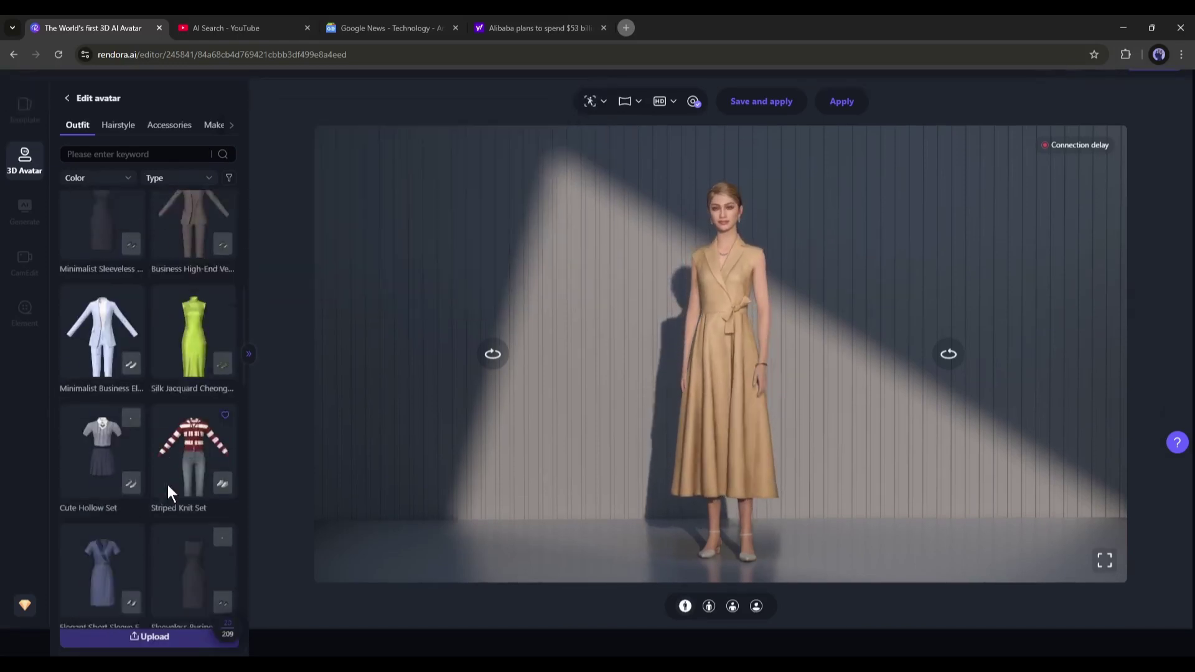
left_click(107, 478)
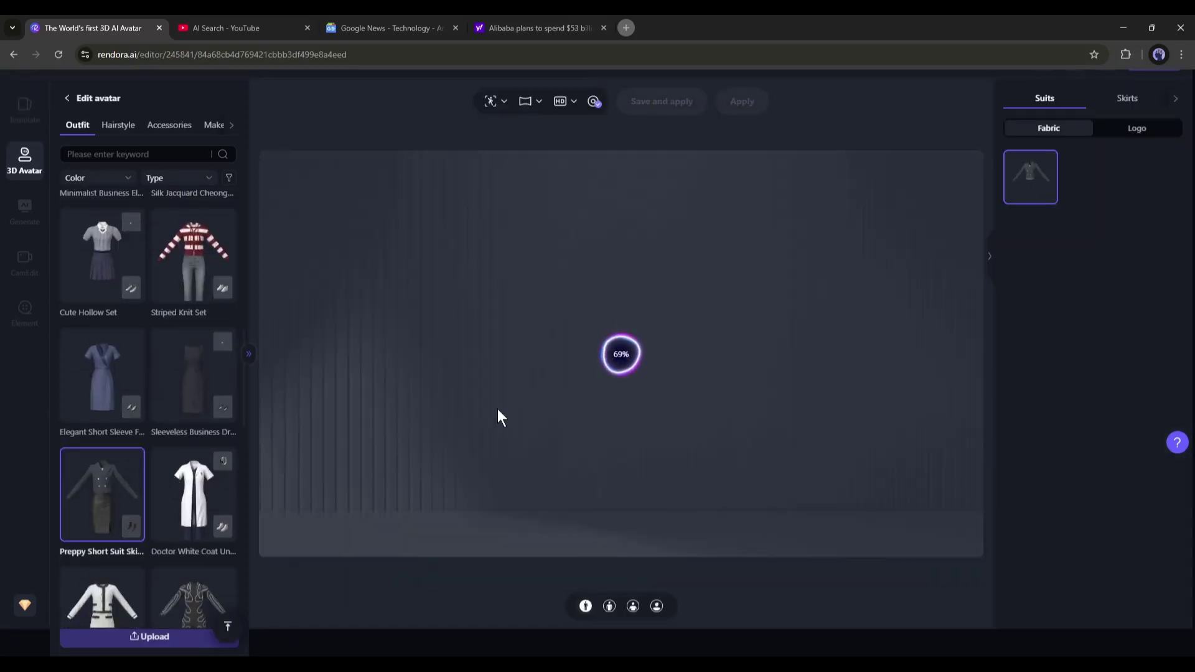
left_click(1128, 100)
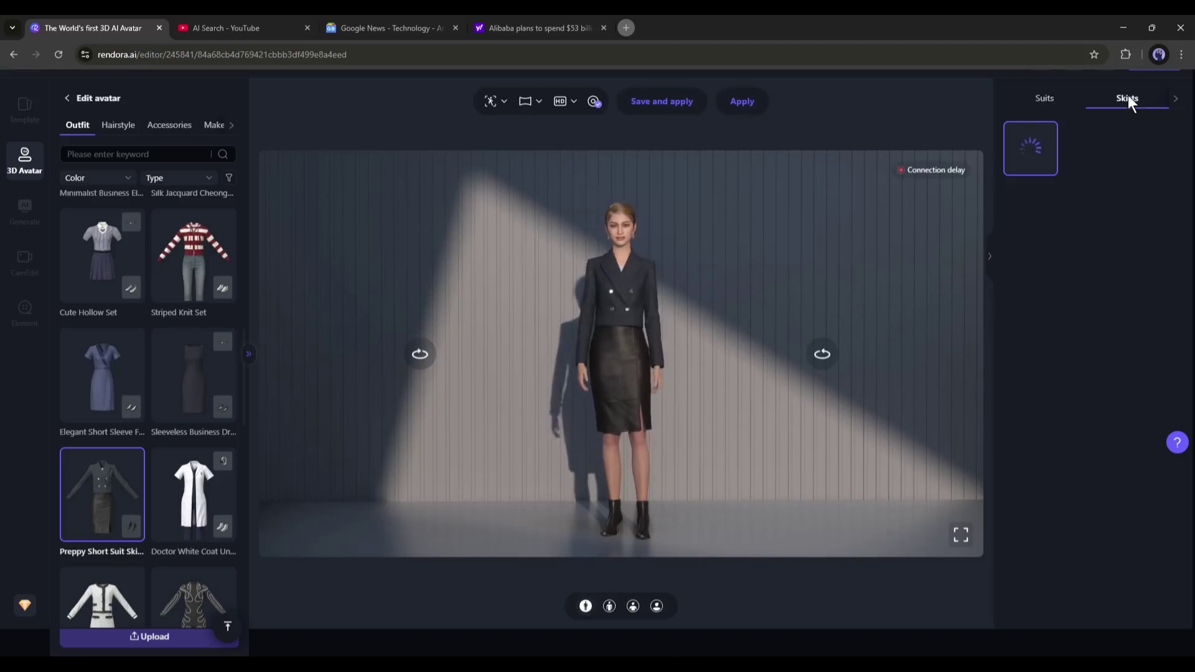
left_click(1045, 100)
left_click(1135, 127)
scroll(148, 317, "up", 3)
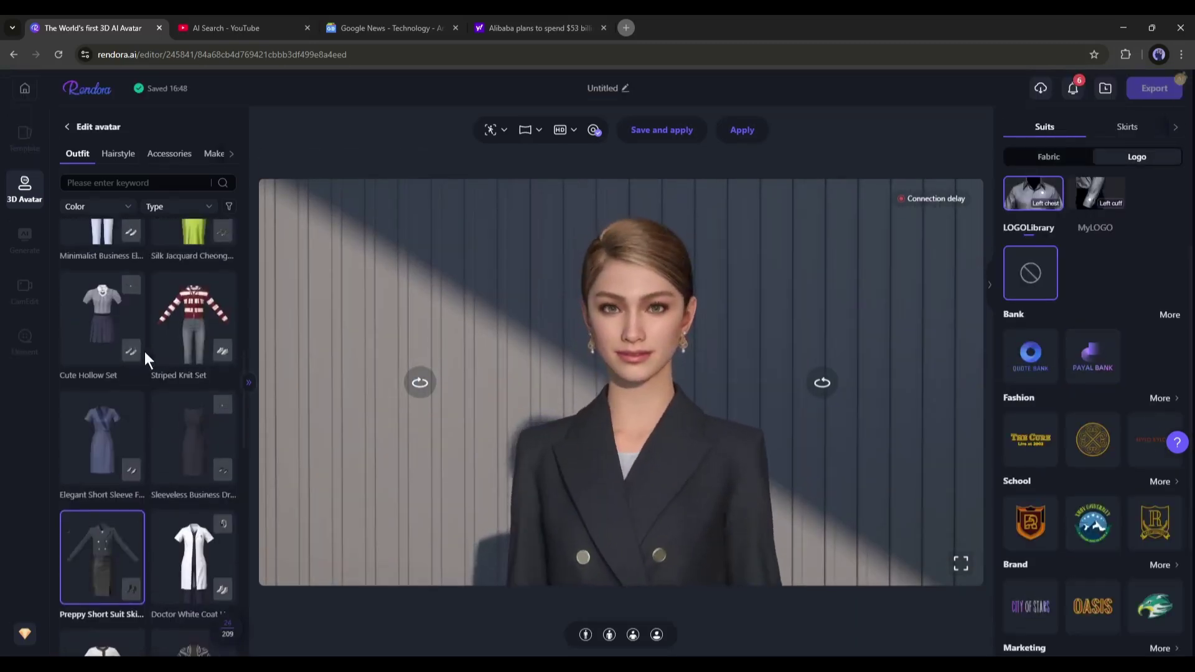
Browse the hairstyles, filtering by style type such as Dreadlocks, then show all again
left_click(117, 153)
left_click(96, 206)
left_click(87, 265)
left_click(89, 227)
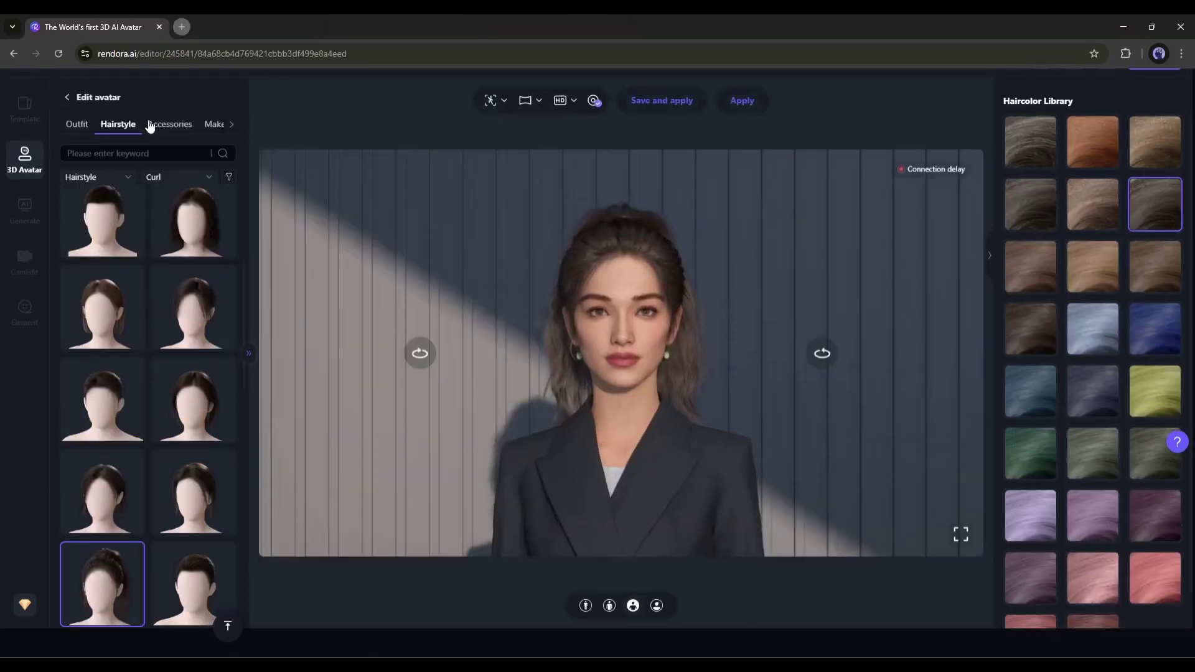
Add earrings, try on and remove glasses, and apply the Glass skin makeup
left_click(150, 124)
left_click(189, 386)
scroll(150, 373, "down", 1)
left_click(191, 182)
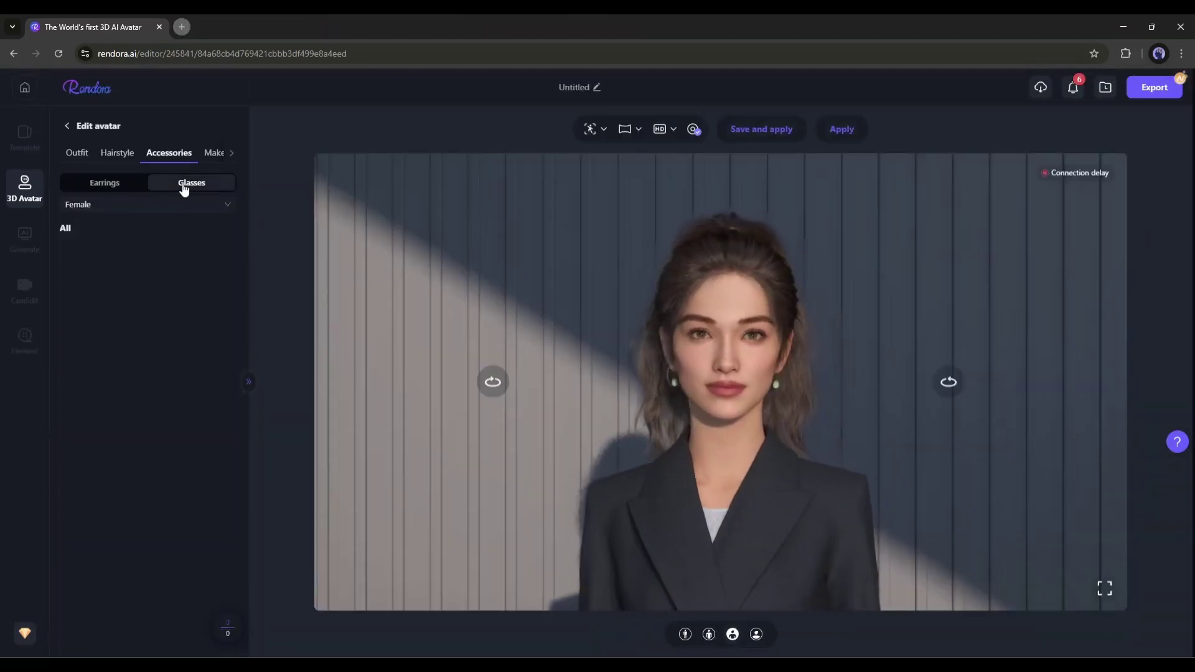
left_click(105, 386)
left_click(102, 285)
left_click(213, 153)
left_click(99, 355)
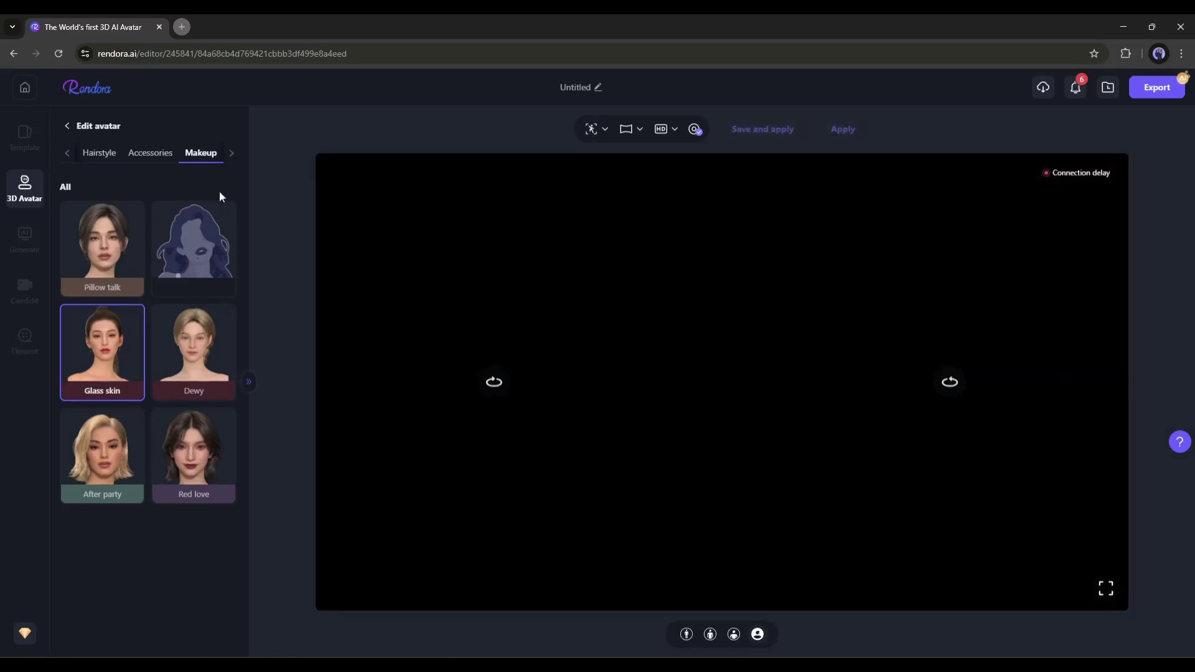
Browse the Face tab's eyebrow, eye, mouth and ear style options
left_click(231, 153)
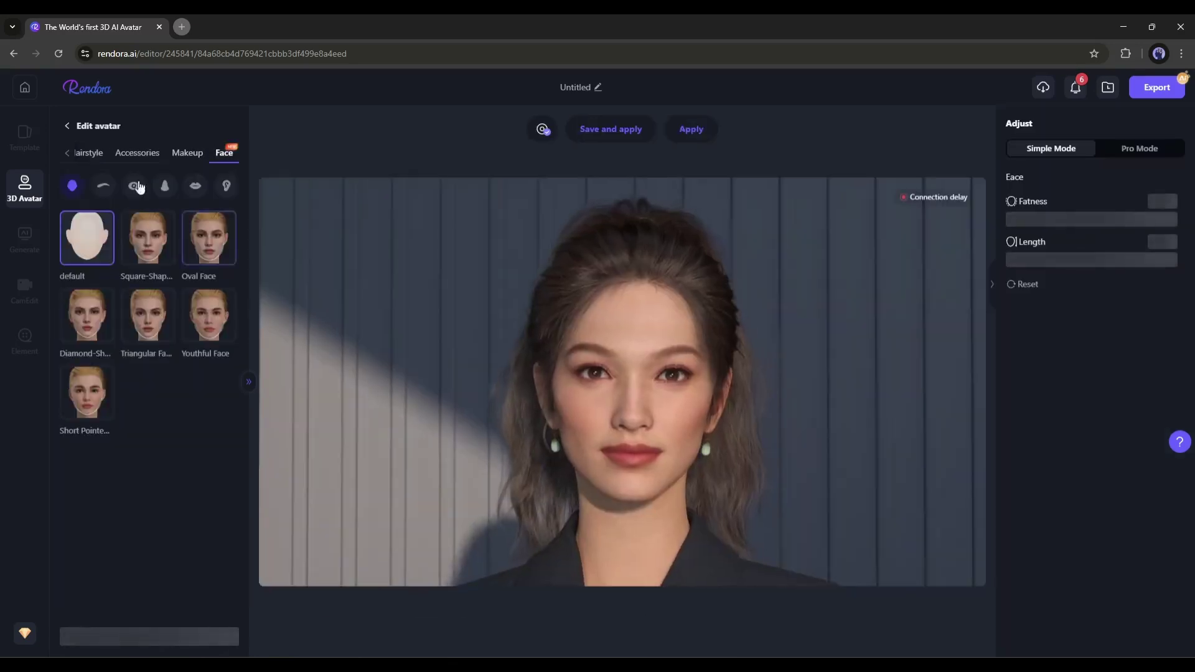
left_click(103, 185)
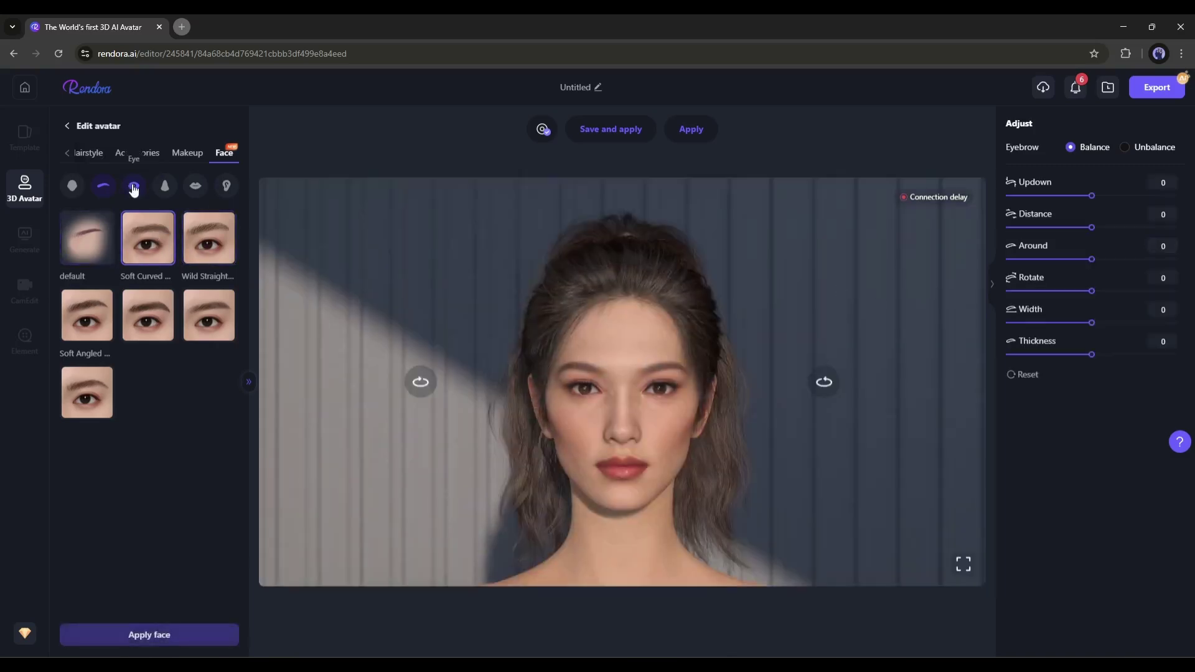
left_click(135, 187)
left_click(187, 197)
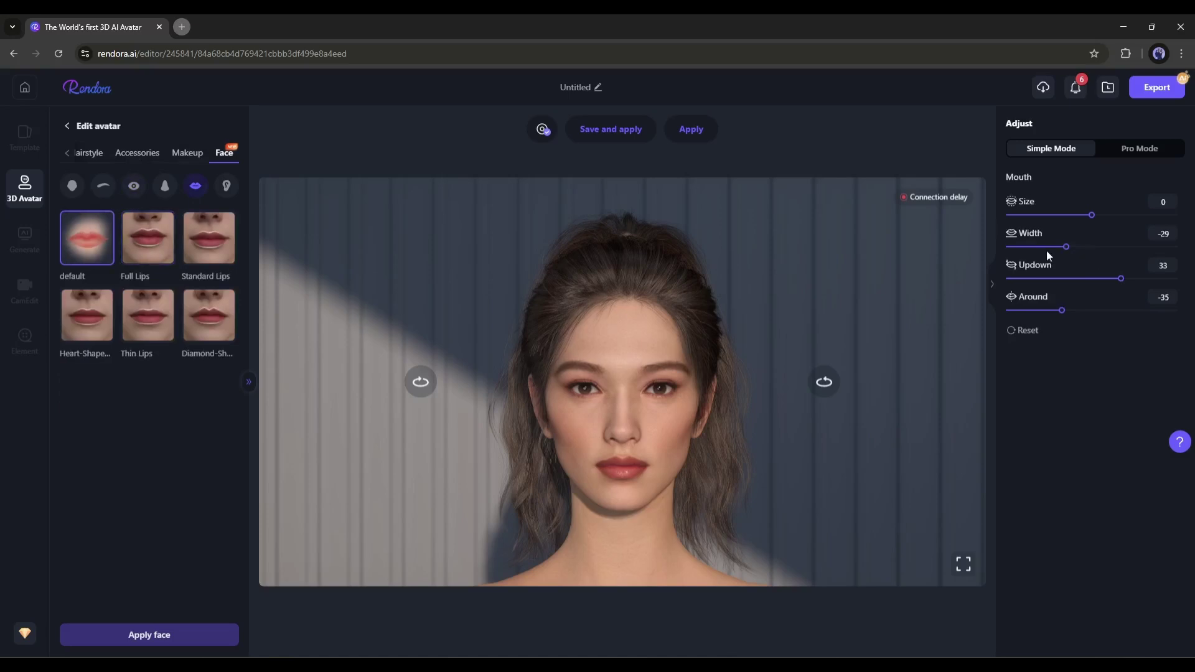
left_click(227, 187)
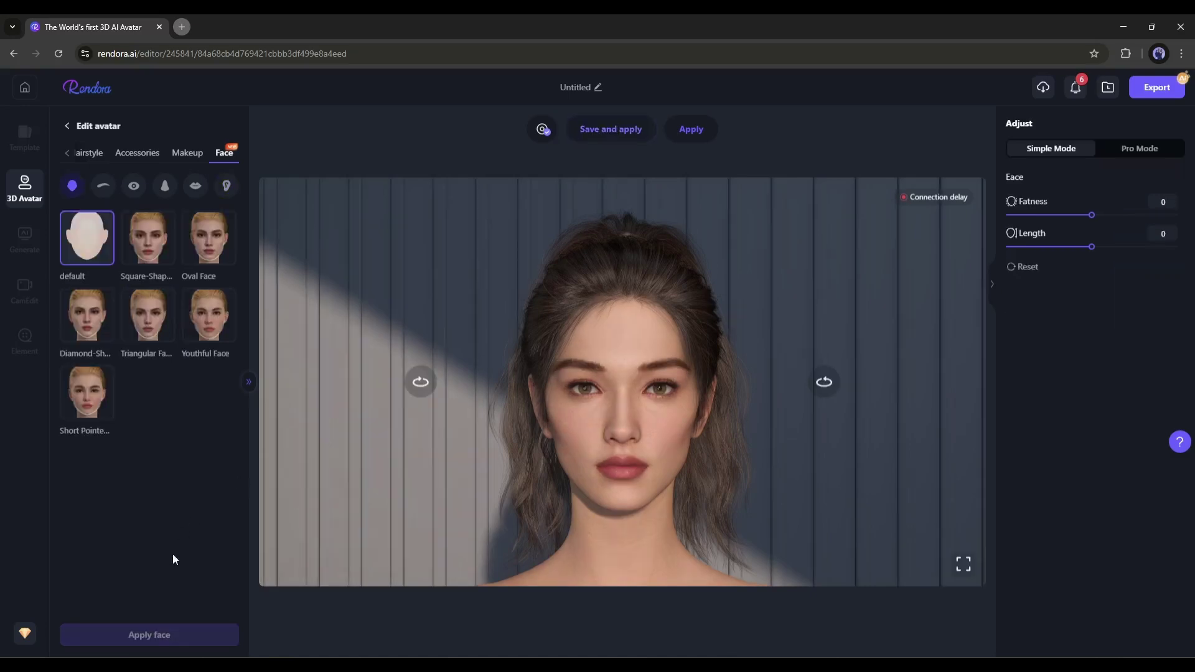
Save and apply the avatar as a News Presenter copy, then glance at the AI Writing Assistant
left_click(612, 127)
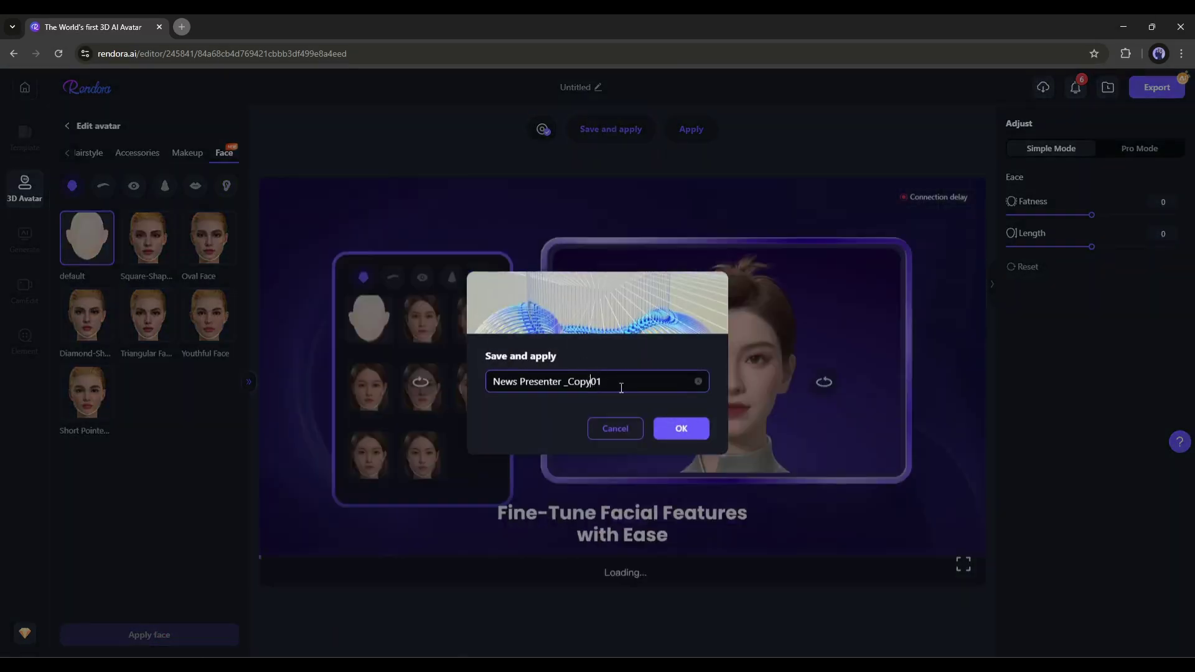
left_click(682, 431)
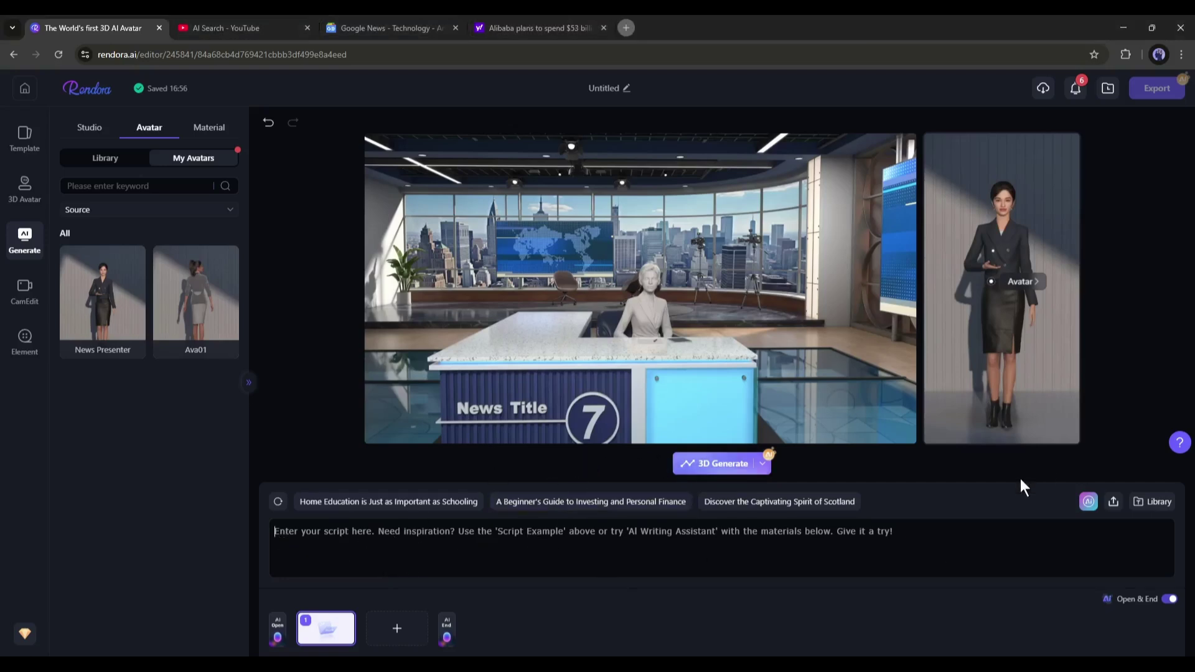
left_click(1080, 501)
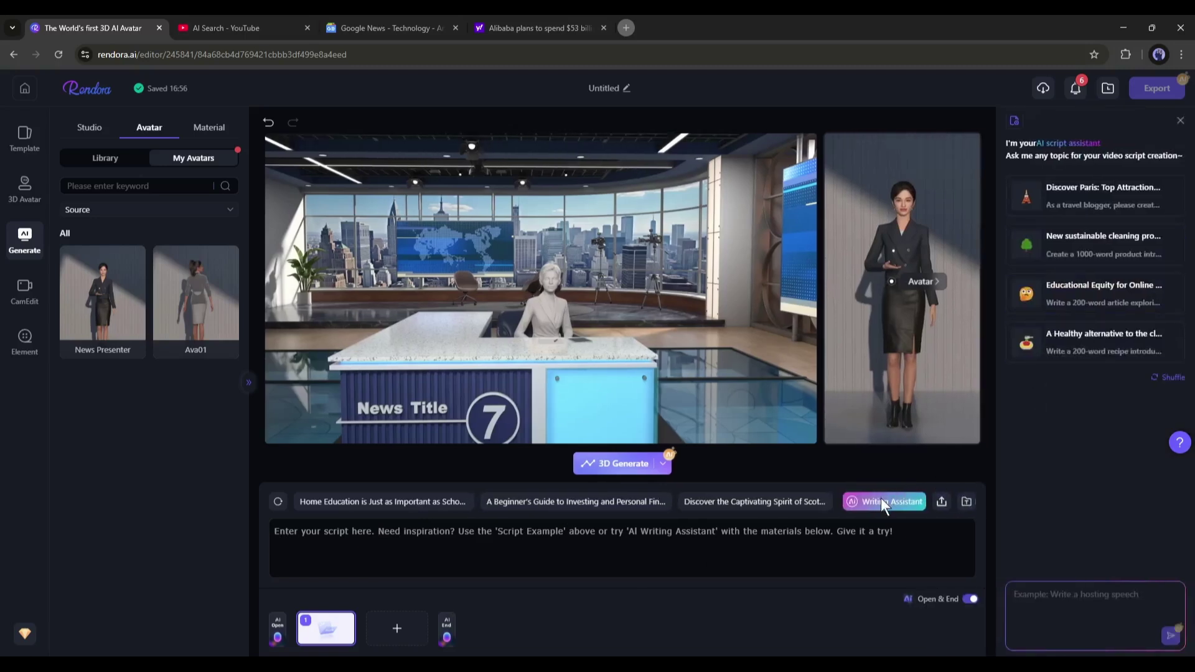
left_click(883, 499)
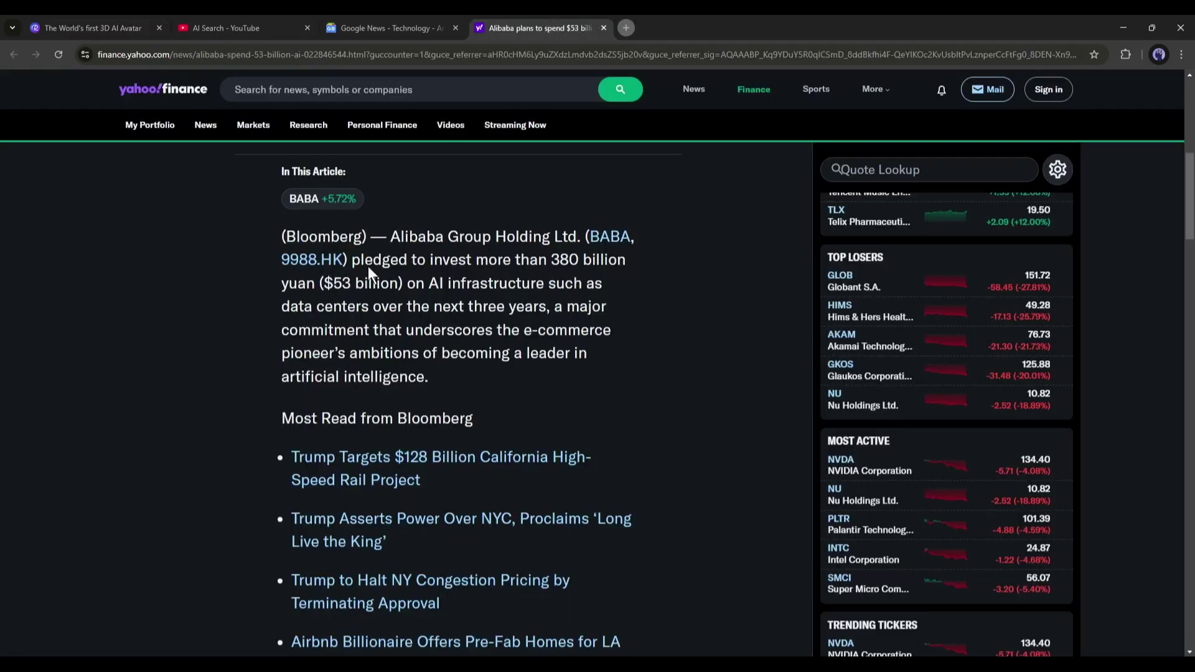
Close the Alibaba article's floating video and select its URL in the address bar
scroll(374, 289, "down", 3)
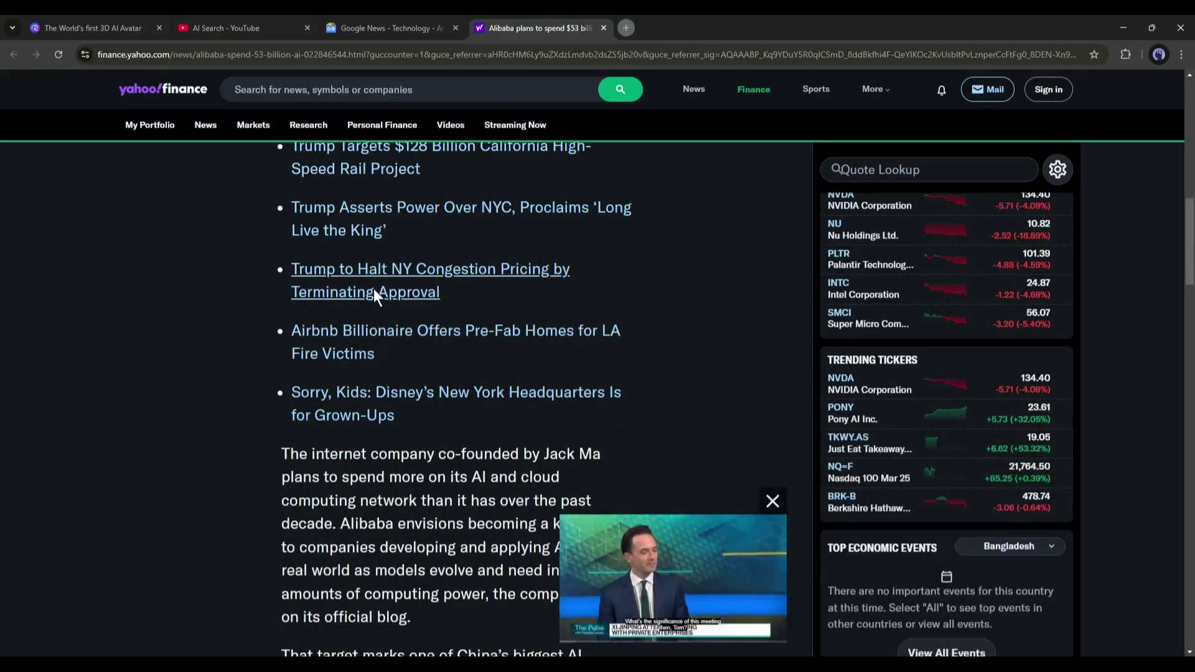
scroll(373, 289, "up", 3)
scroll(373, 288, "up", 5)
scroll(462, 304, "down", 10)
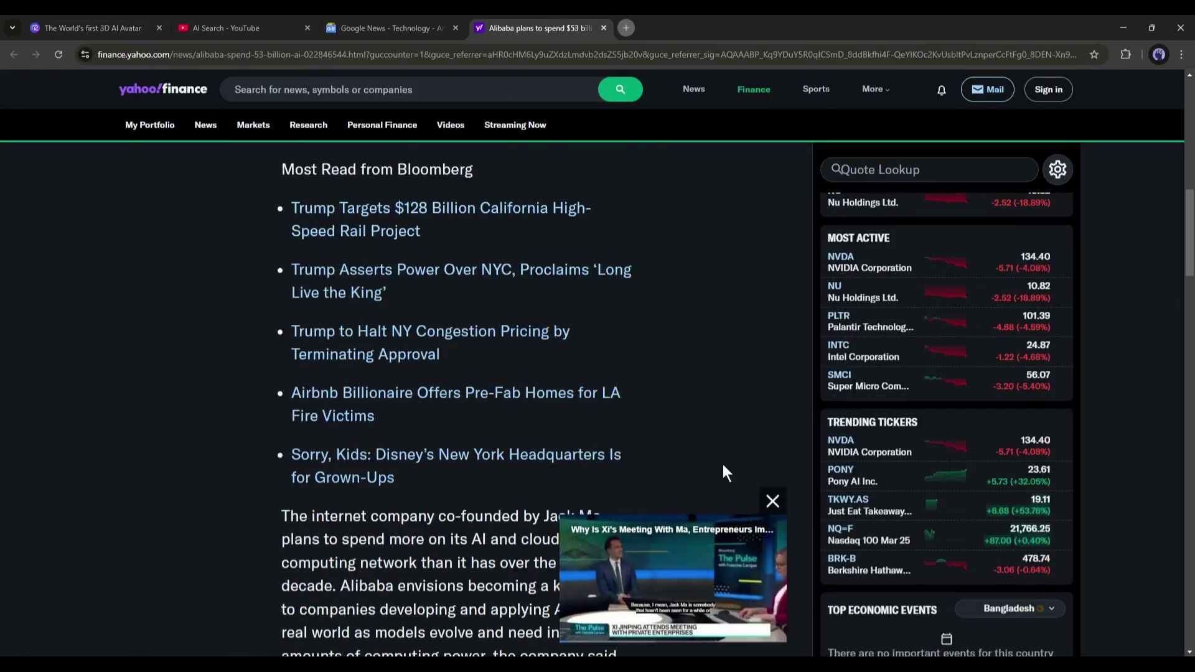
left_click(770, 499)
scroll(501, 431, "down", 10)
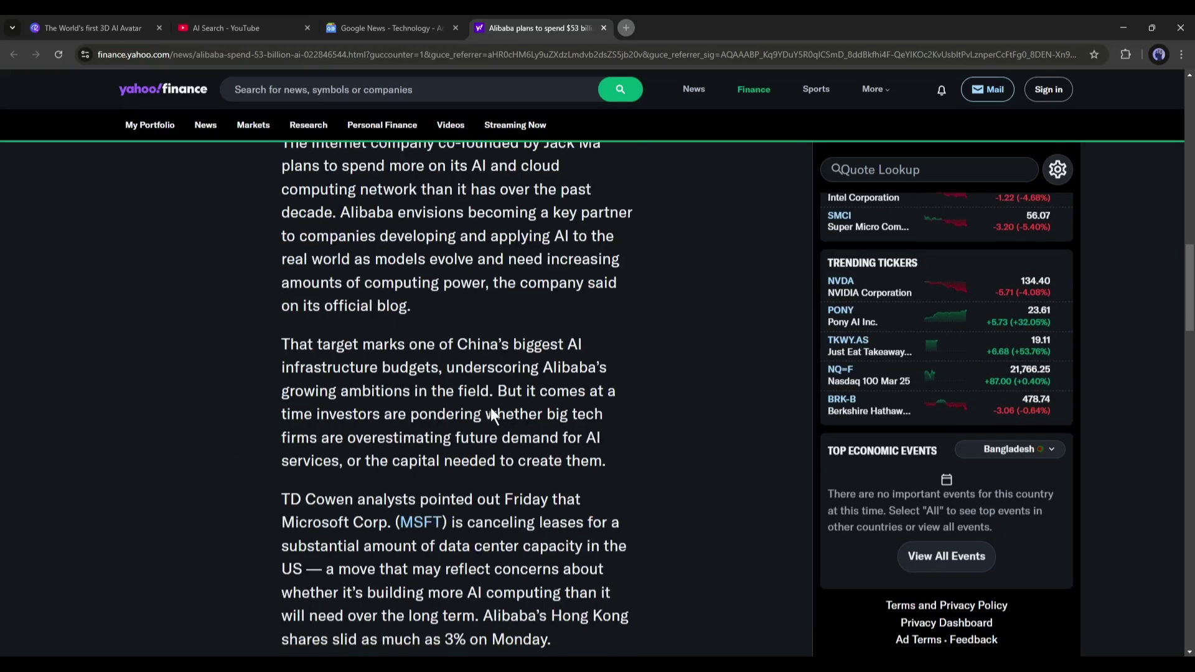
scroll(467, 408, "up", 1)
scroll(461, 408, "up", 4)
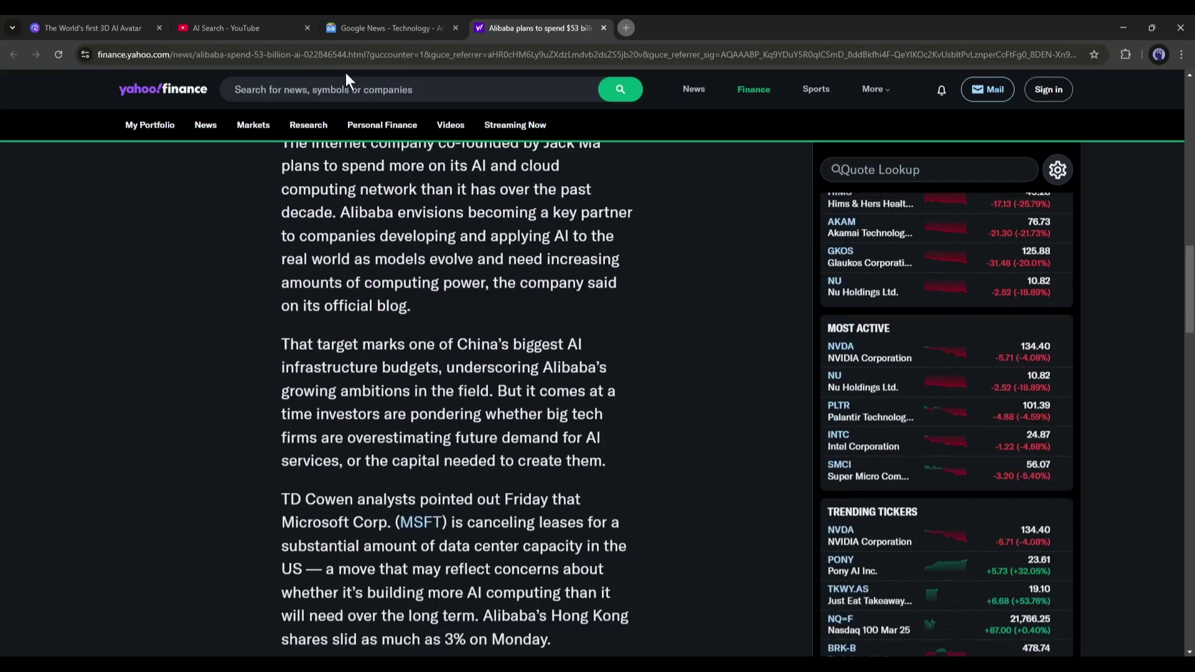
left_click(342, 53)
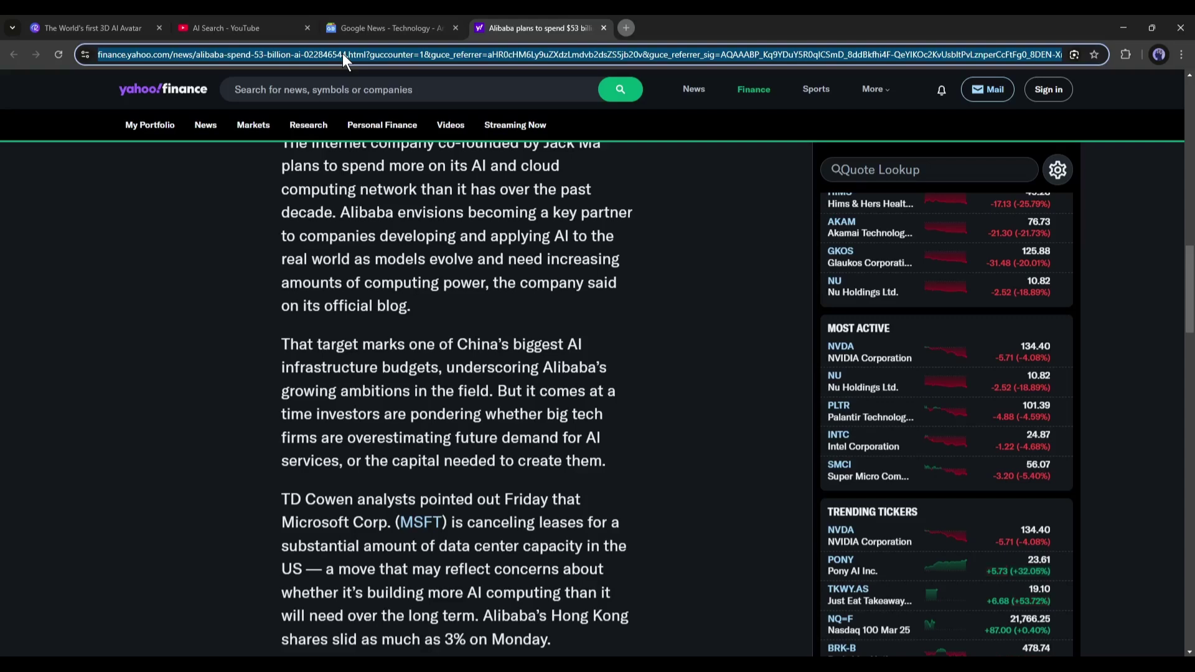
Have the Writing Assistant turn the pasted Alibaba article link into a video script and apply it
left_click(117, 27)
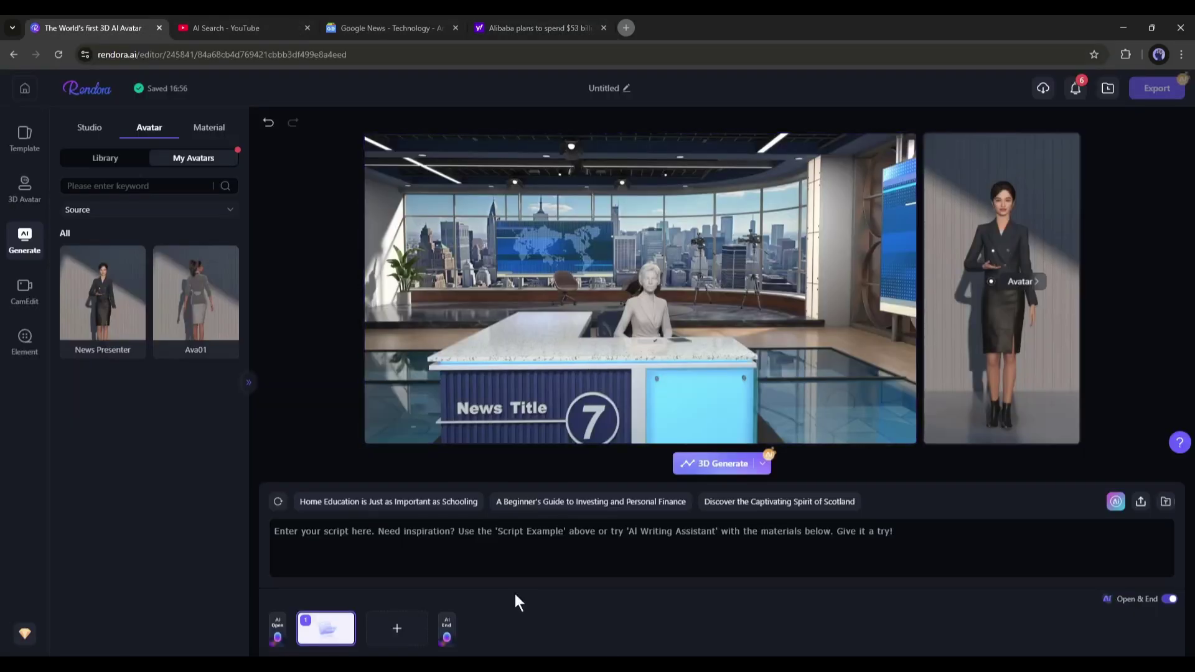
left_click(1108, 502)
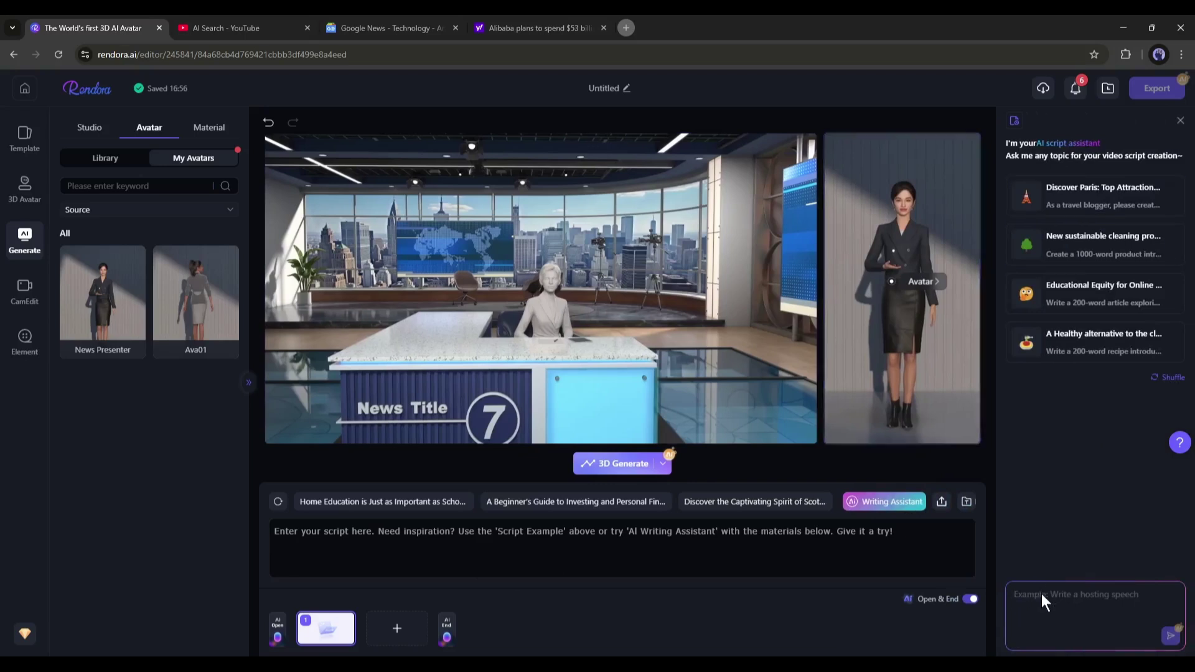
type("Rew")
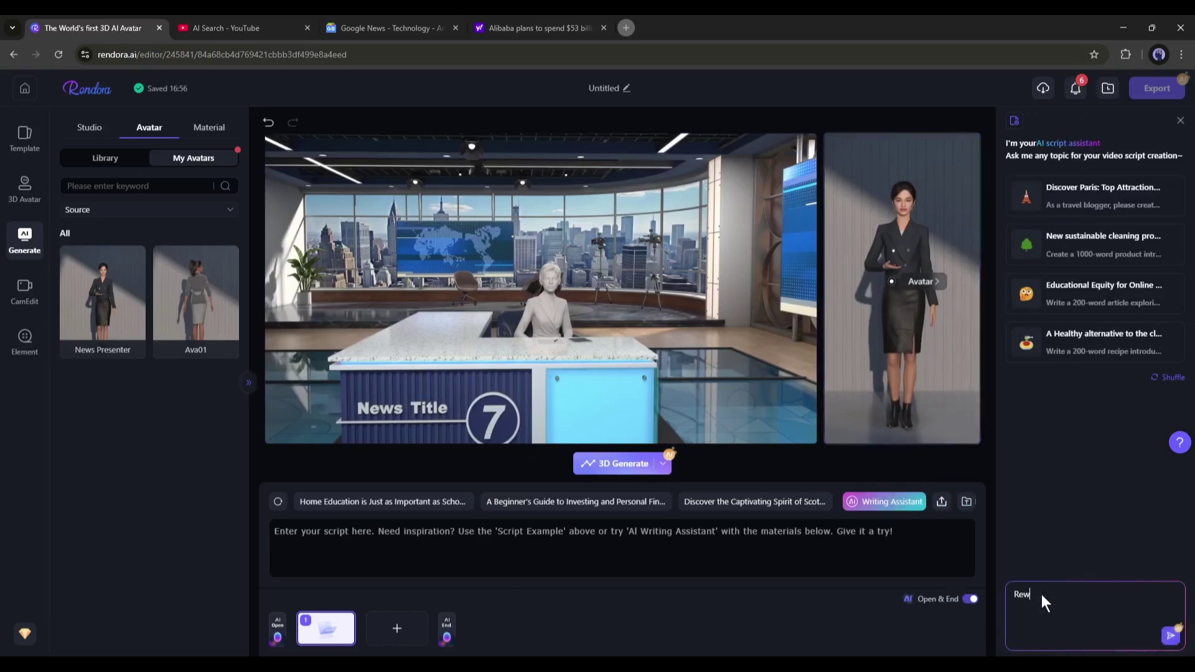
key("BackSpace")
key("BackSpace")
key("BackSpace")
key("BackSpace")
type("to make the video script:")
key("ctrl+v")
key("Return")
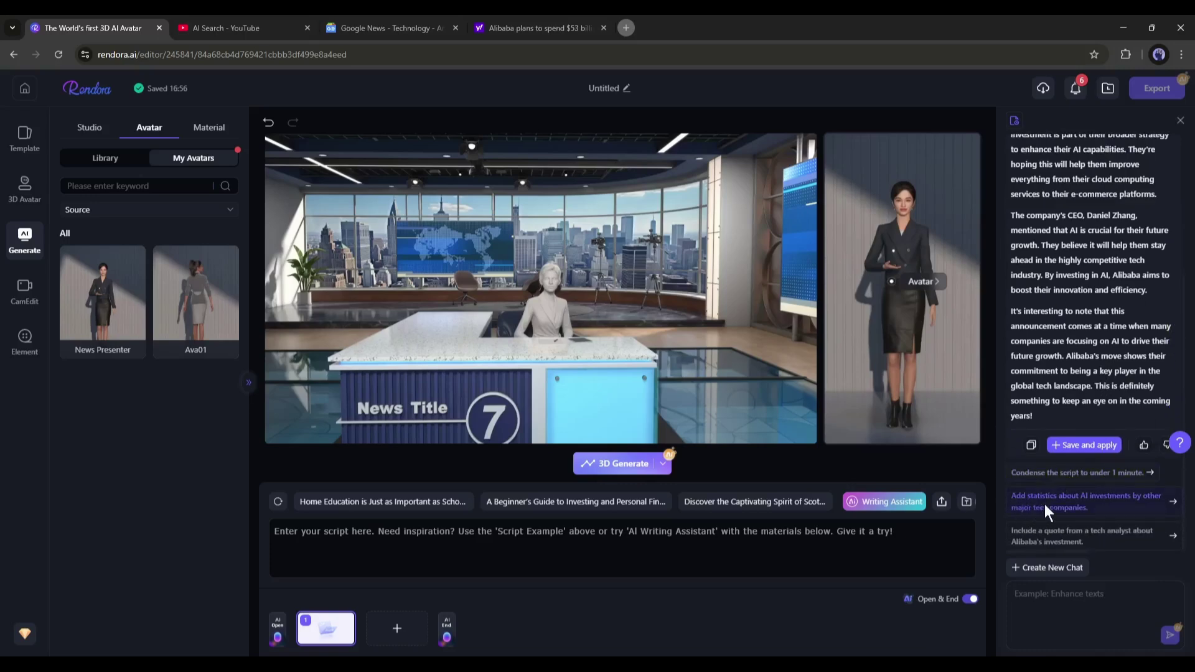
left_click(1071, 509)
left_click(1081, 444)
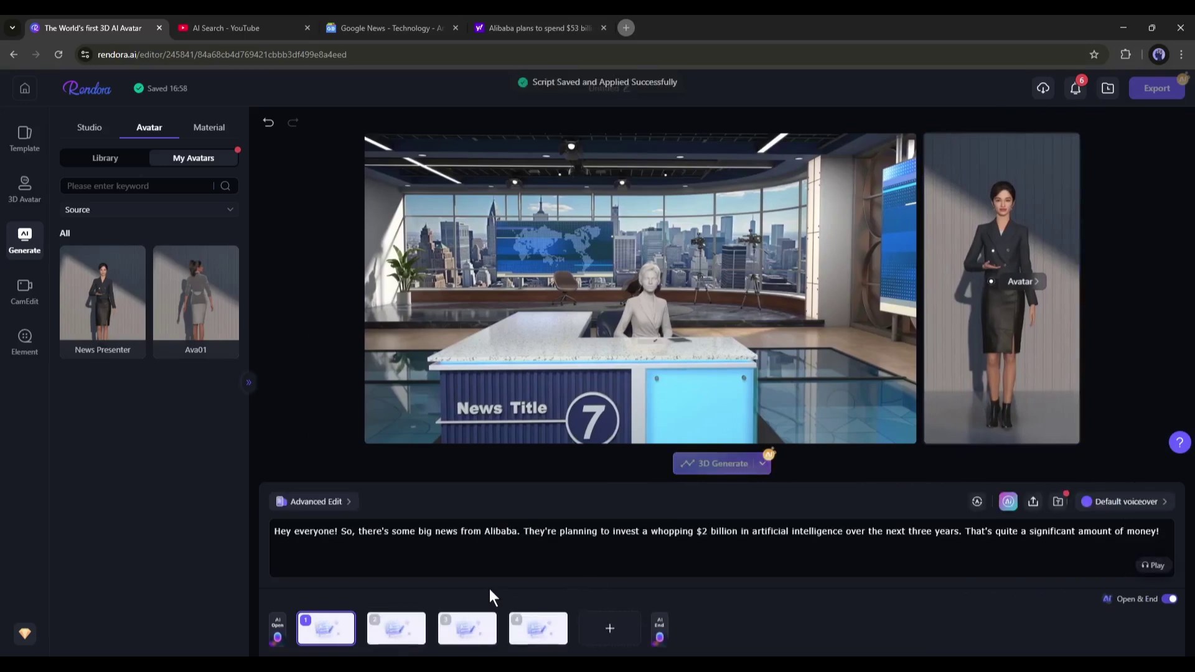
Look through the scripts of scenes 2, 3 and 4, selecting 'and efficiency.' in scene 3
mouse_move(408, 635)
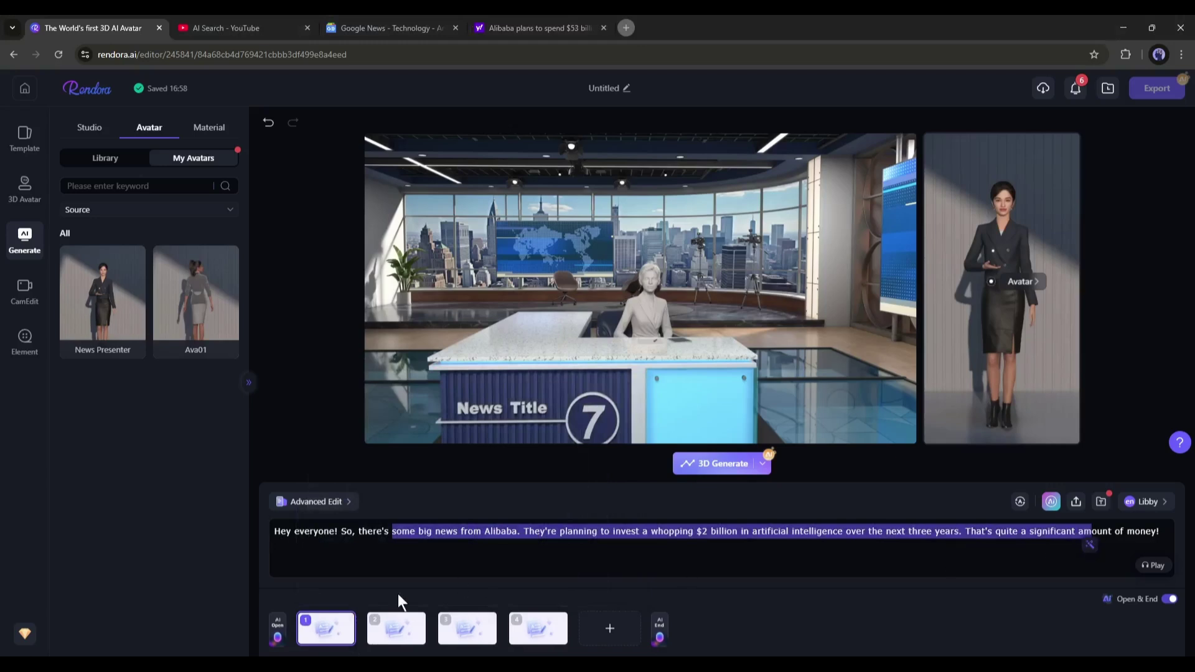
left_click(396, 630)
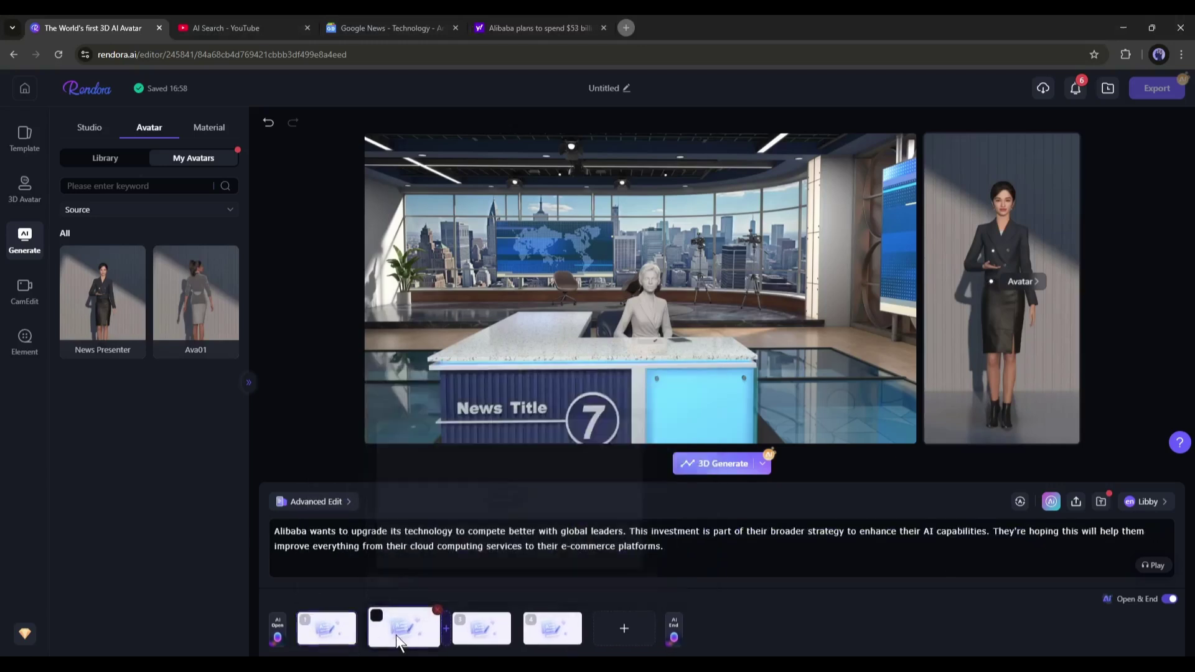
left_click(467, 621)
left_click_drag(409, 548, 532, 554)
left_click(517, 634)
Turn on multi-select, expand Advanced Edit, and try the Shot, Action and Pause panels
left_click(305, 616)
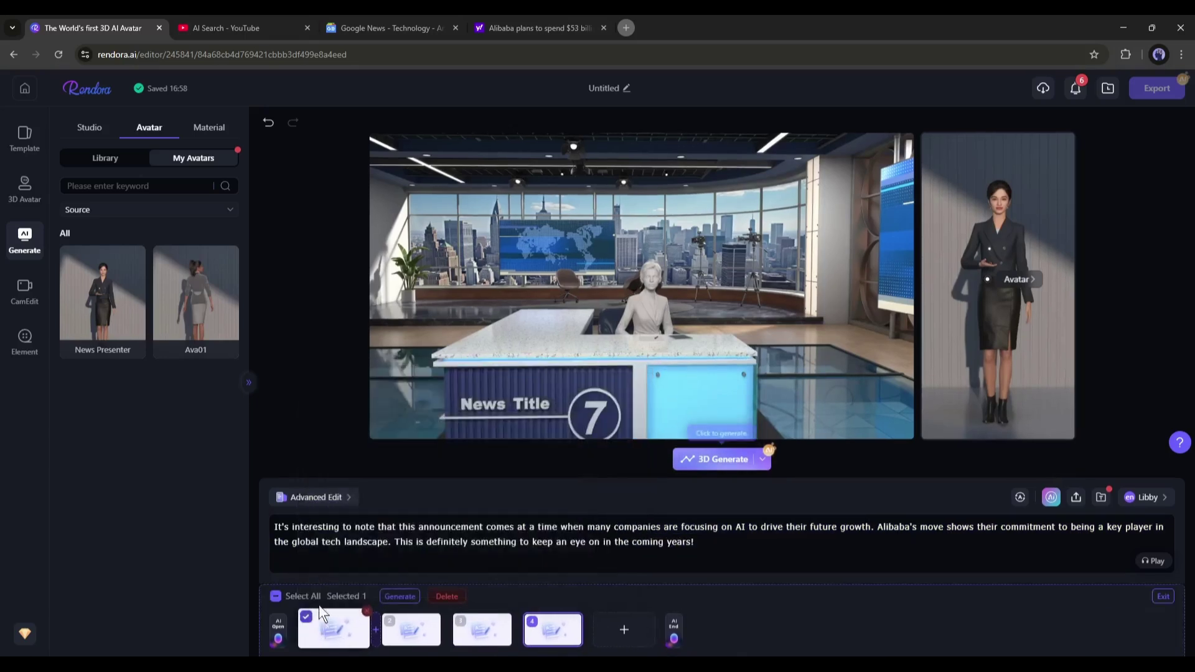
left_click(305, 496)
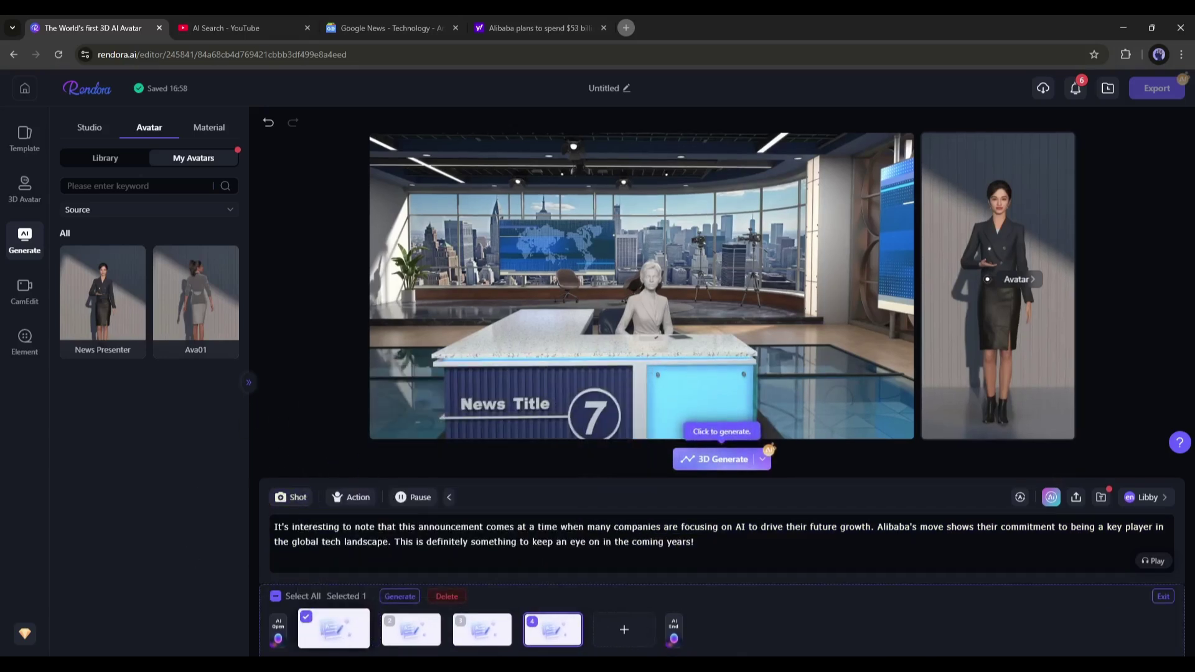
left_click(290, 497)
left_click(341, 497)
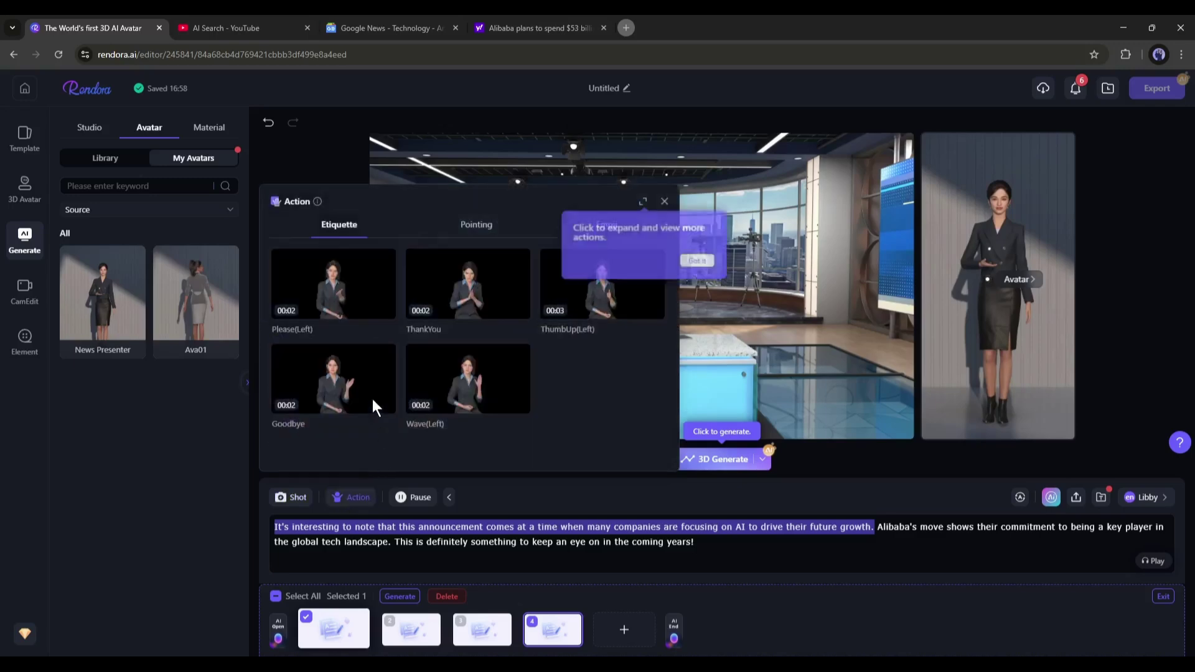
left_click(412, 496)
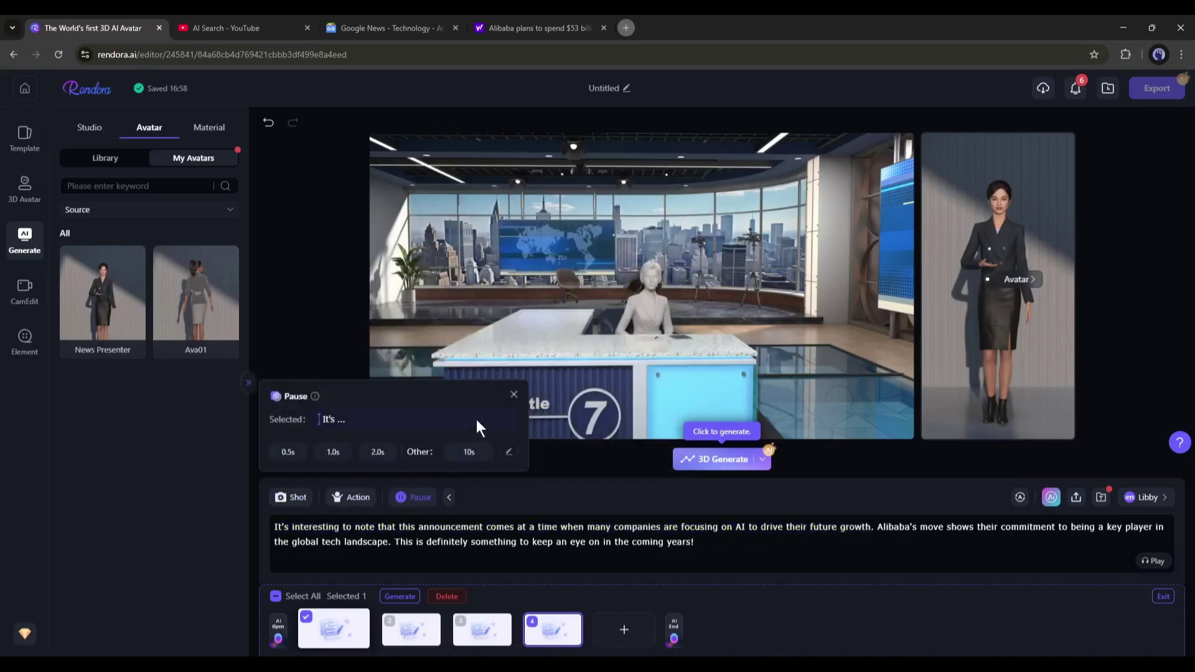
left_click(293, 496)
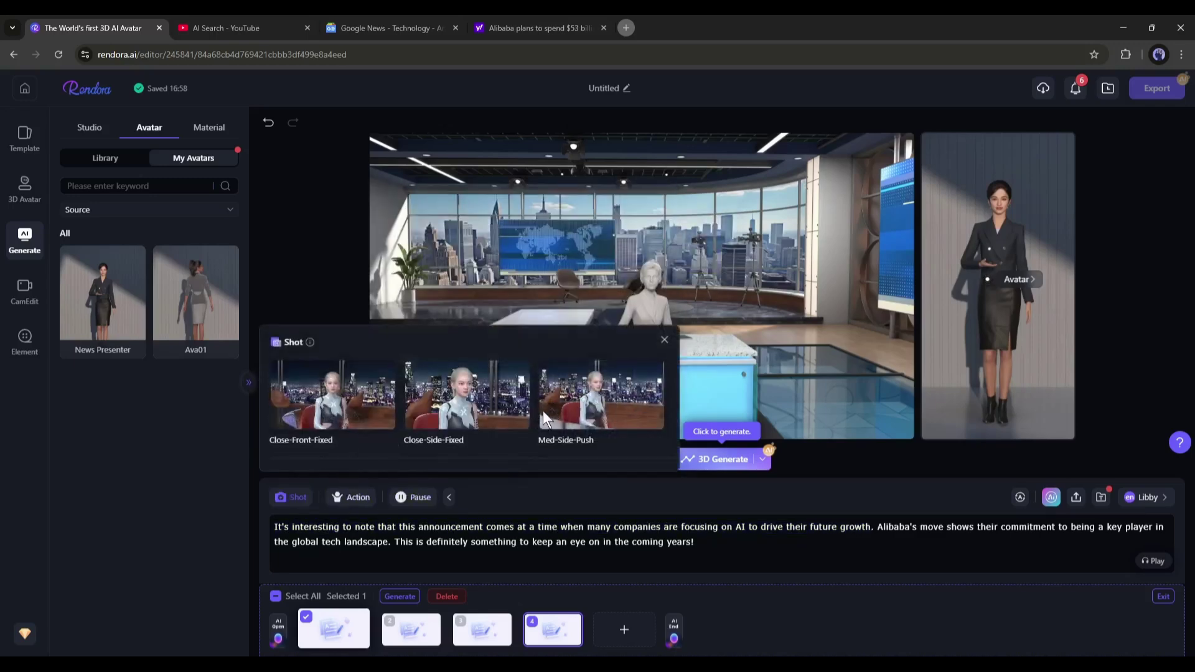
left_click(351, 413)
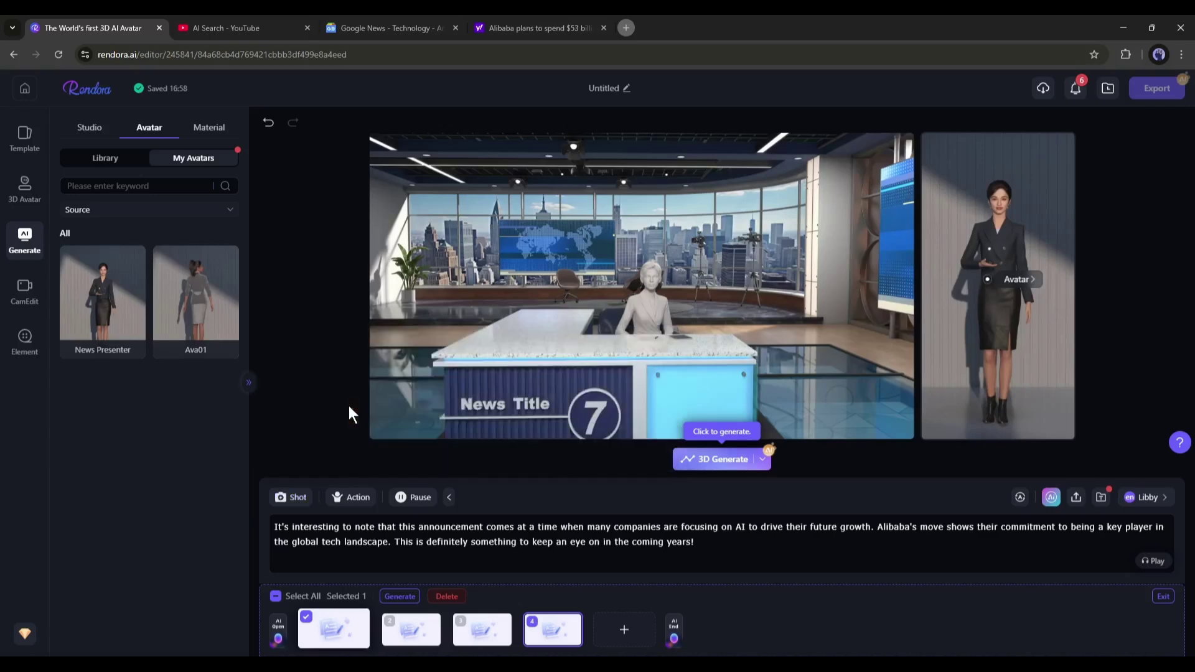
Browse the Etiquette, Pointing and Emoji gesture categories for scene 1's script
left_click(347, 497)
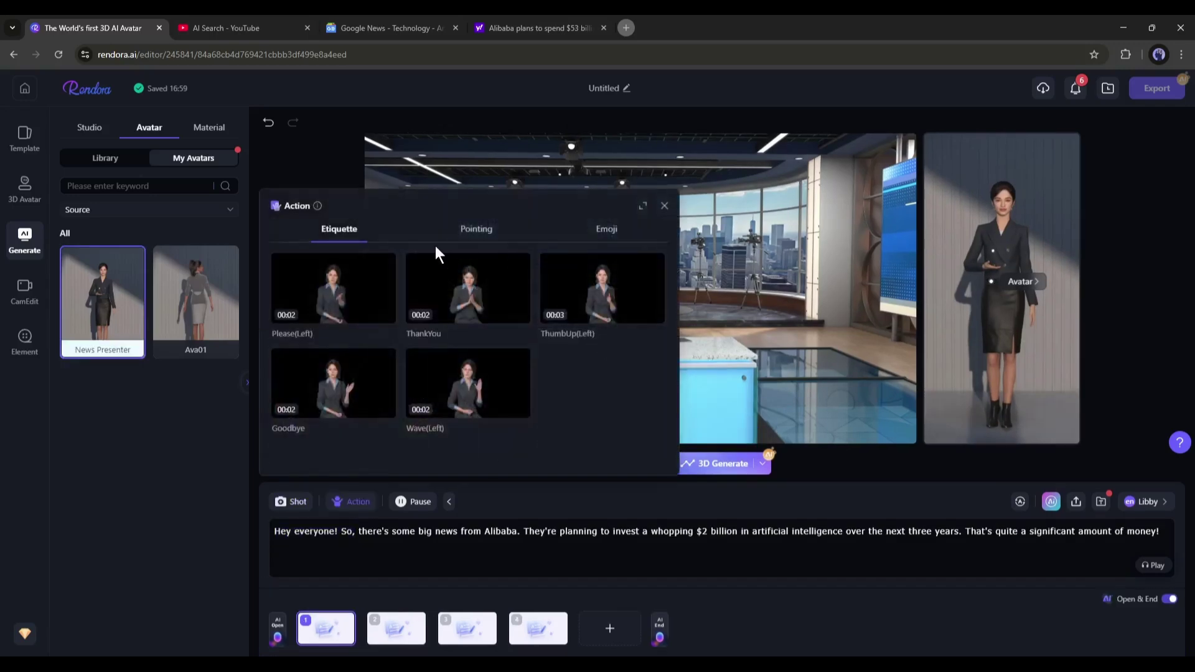
left_click(474, 228)
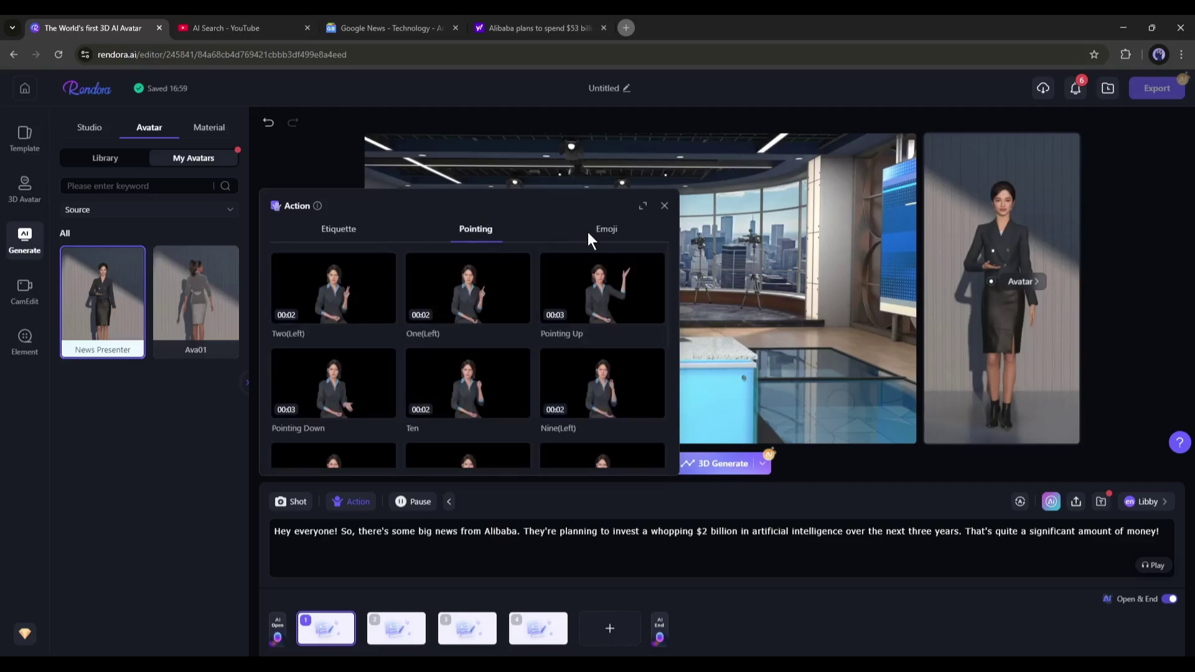
left_click(603, 230)
left_click(340, 230)
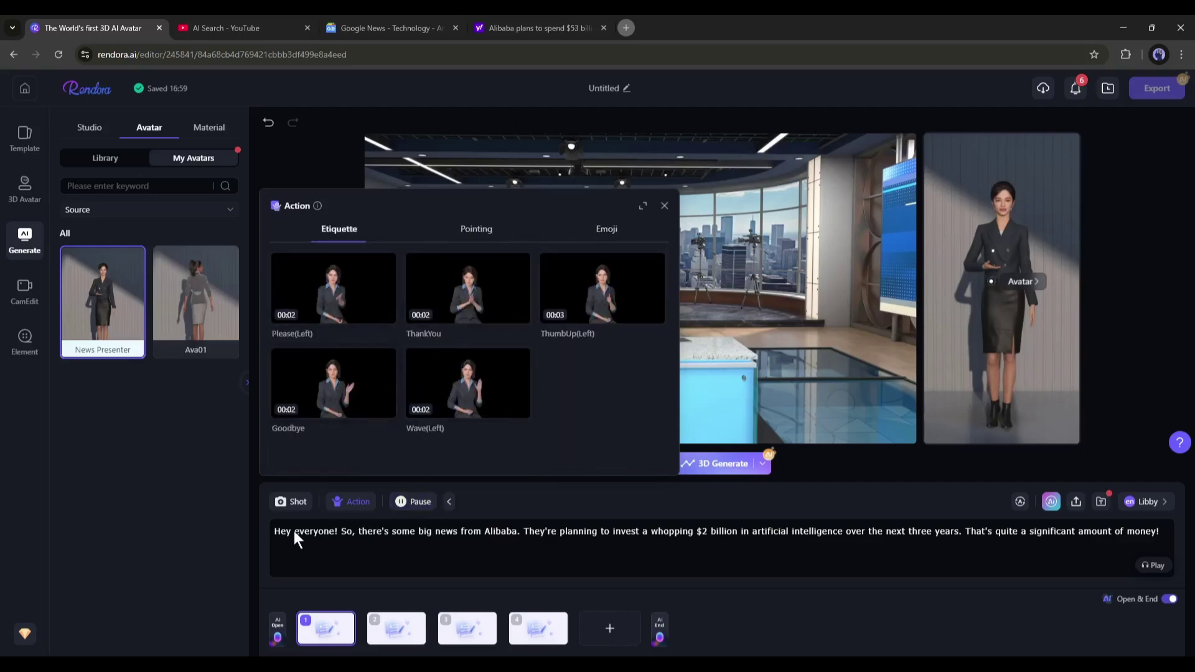
left_click(349, 531)
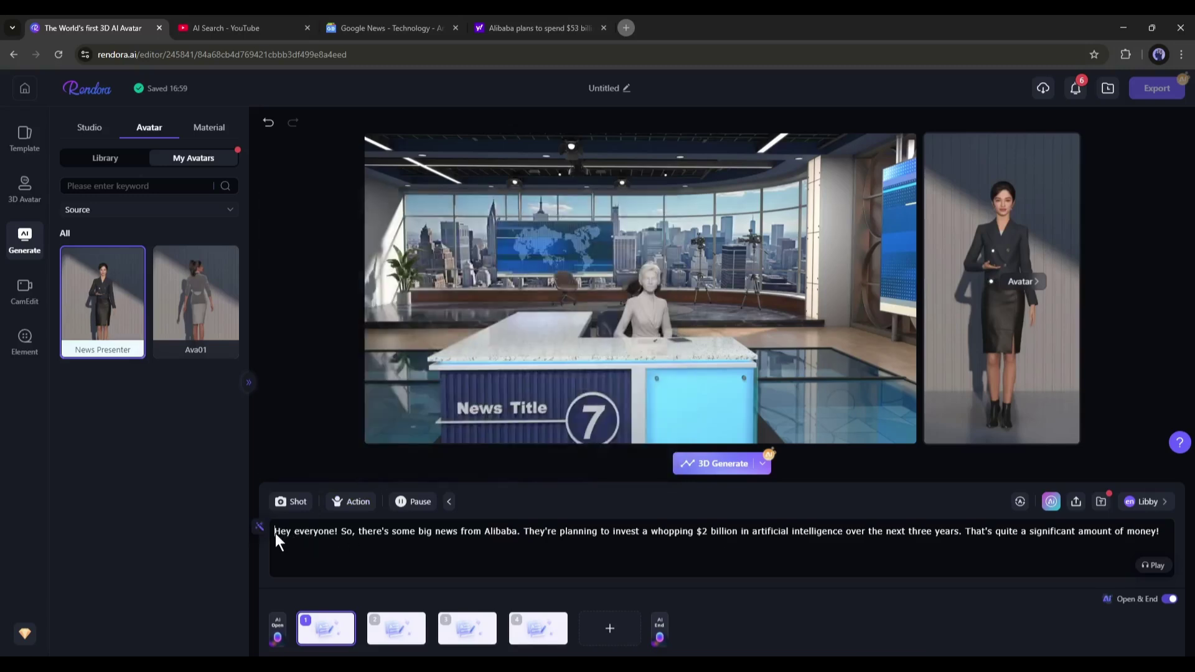
Add the Welcome 04 emoji gesture at the start of scene 1's script
left_click(354, 503)
left_click(463, 229)
left_click(603, 229)
scroll(487, 308, "down", 5)
scroll(462, 368, "down", 5)
left_click(467, 342)
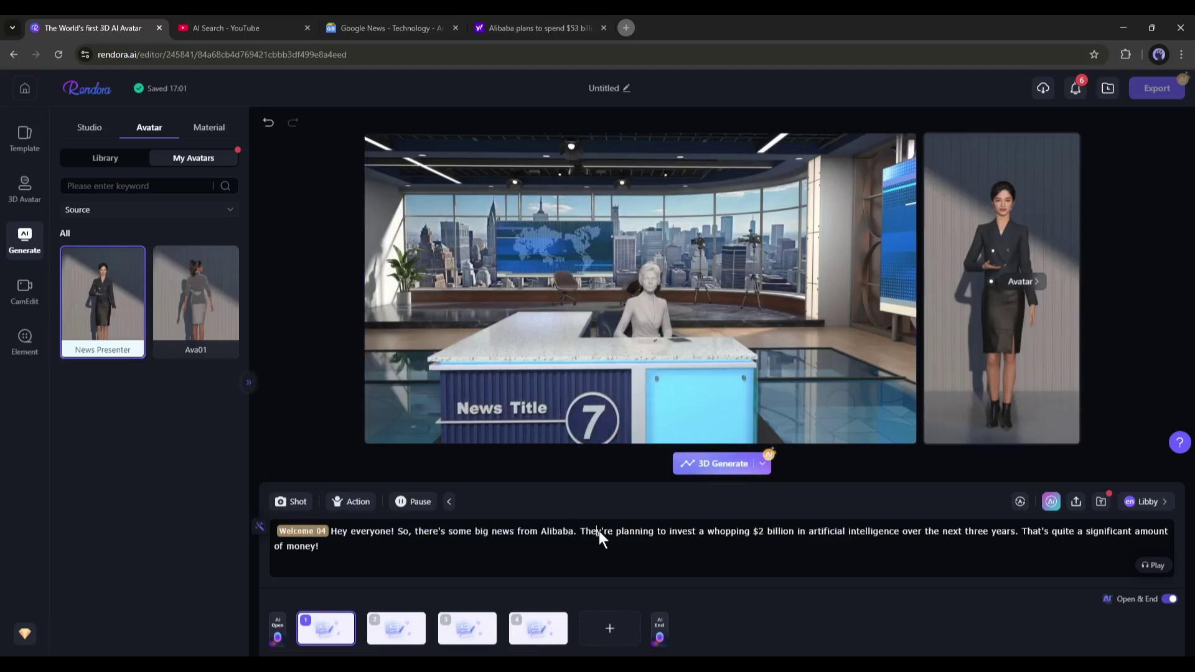
Insert a 0.5s pause inside the word 'planning', then move to scene 3's script
left_click(420, 501)
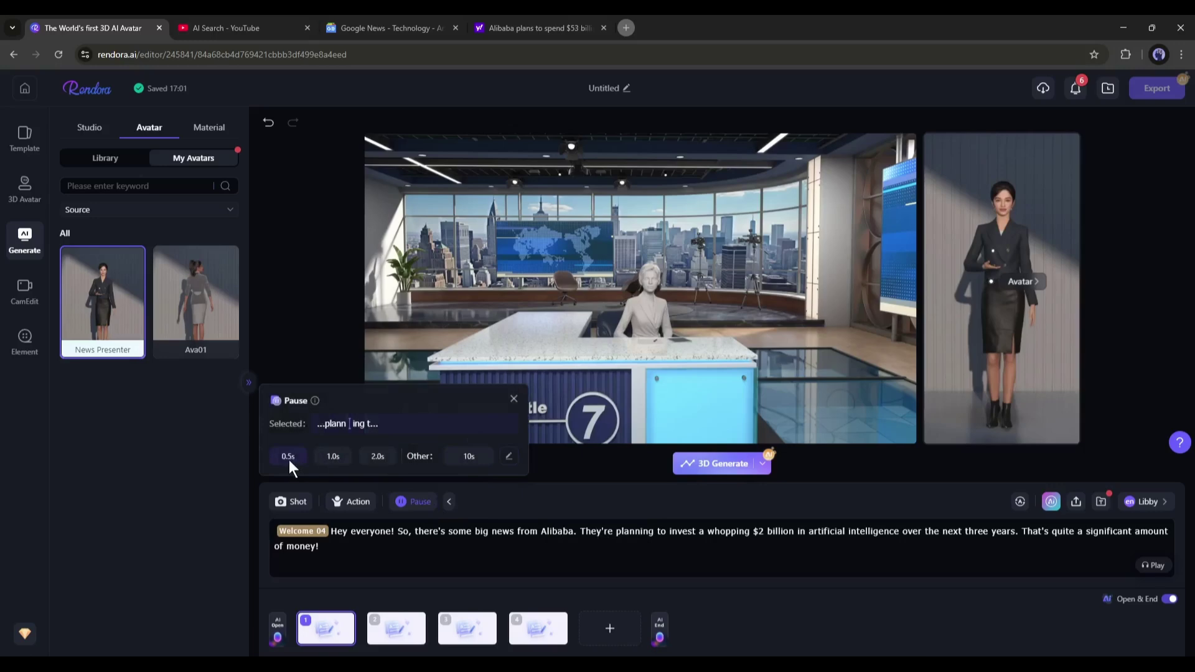
left_click(288, 456)
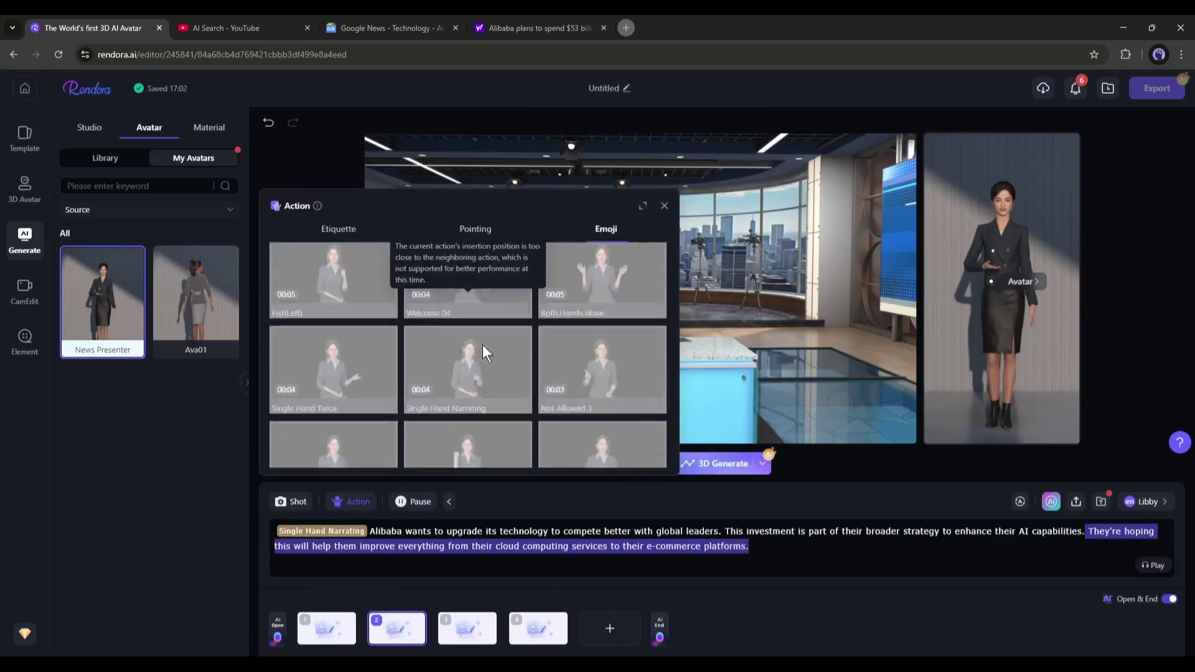
left_click(269, 544)
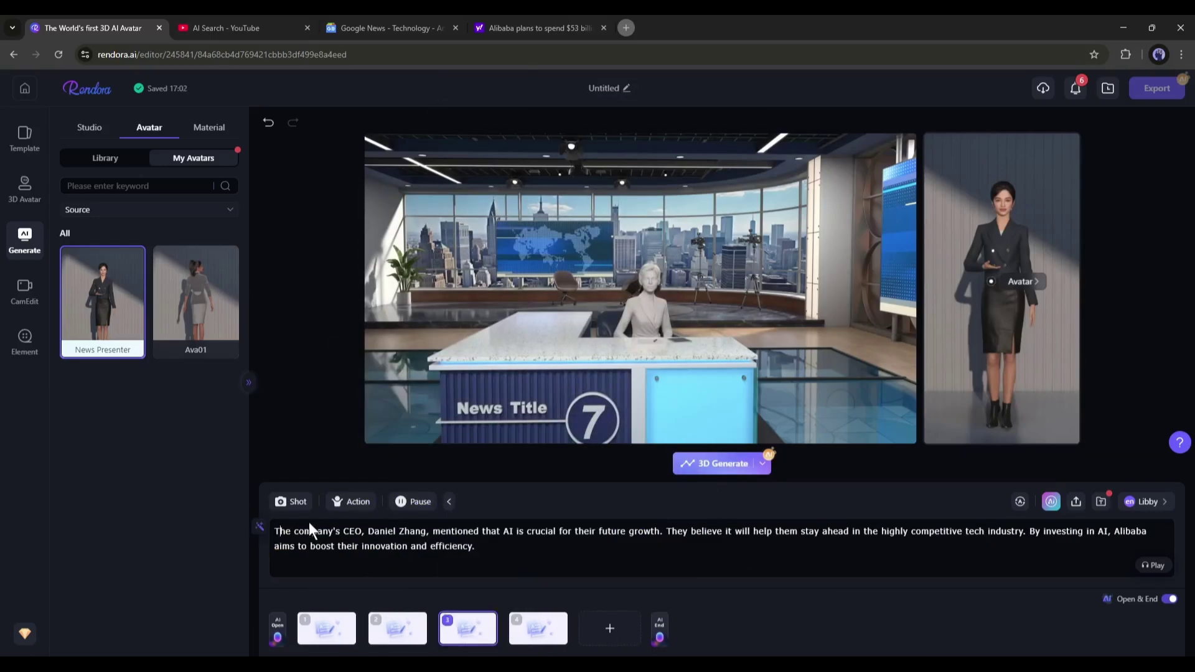
scroll(567, 372, "down", 2)
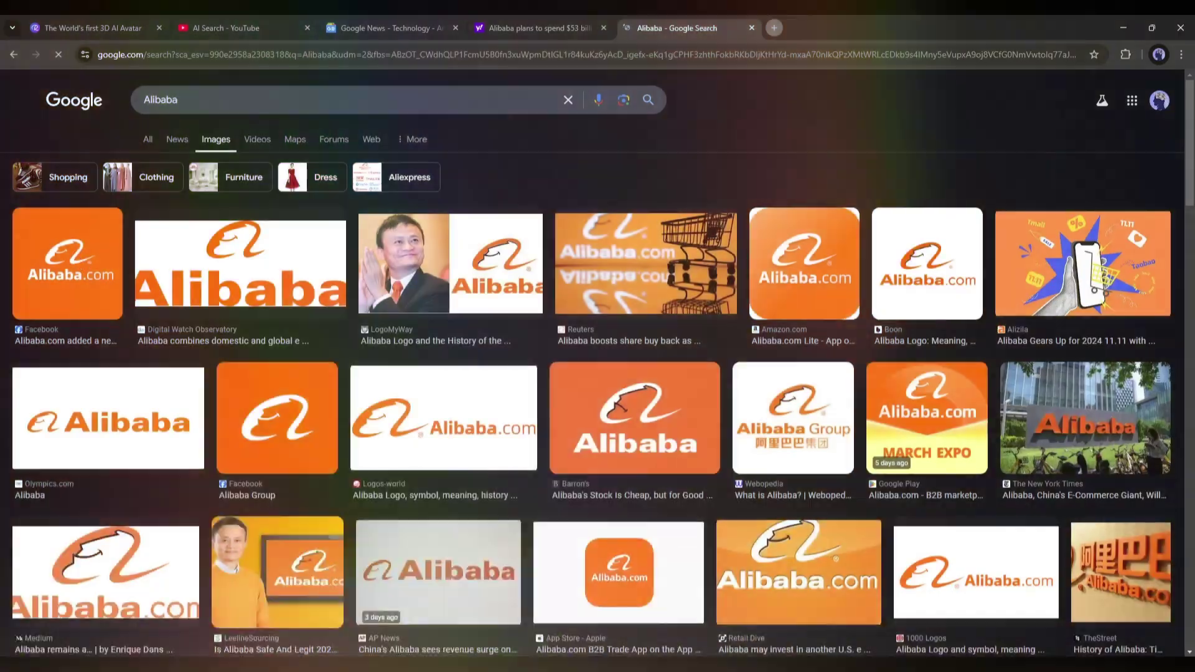
Scroll the Alibaba image results and preview the Olympics.com Alibaba logo
scroll(58, 277, "down", 15)
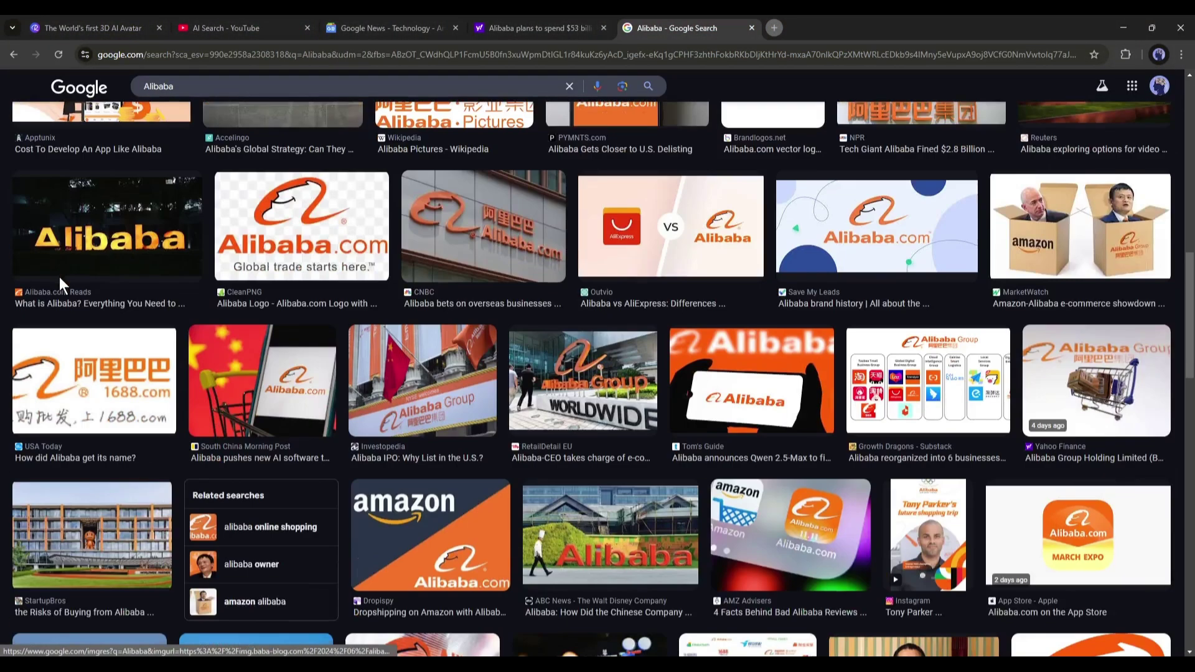
scroll(58, 278, "up", 15)
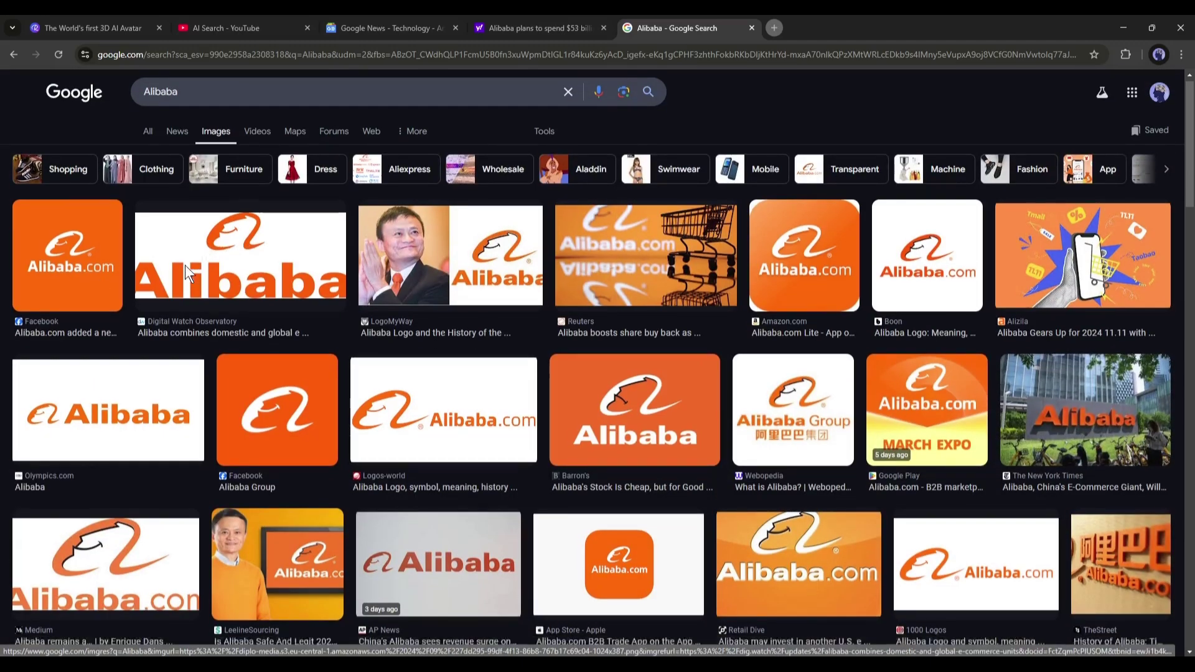
scroll(185, 265, "down", 3)
left_click(125, 249)
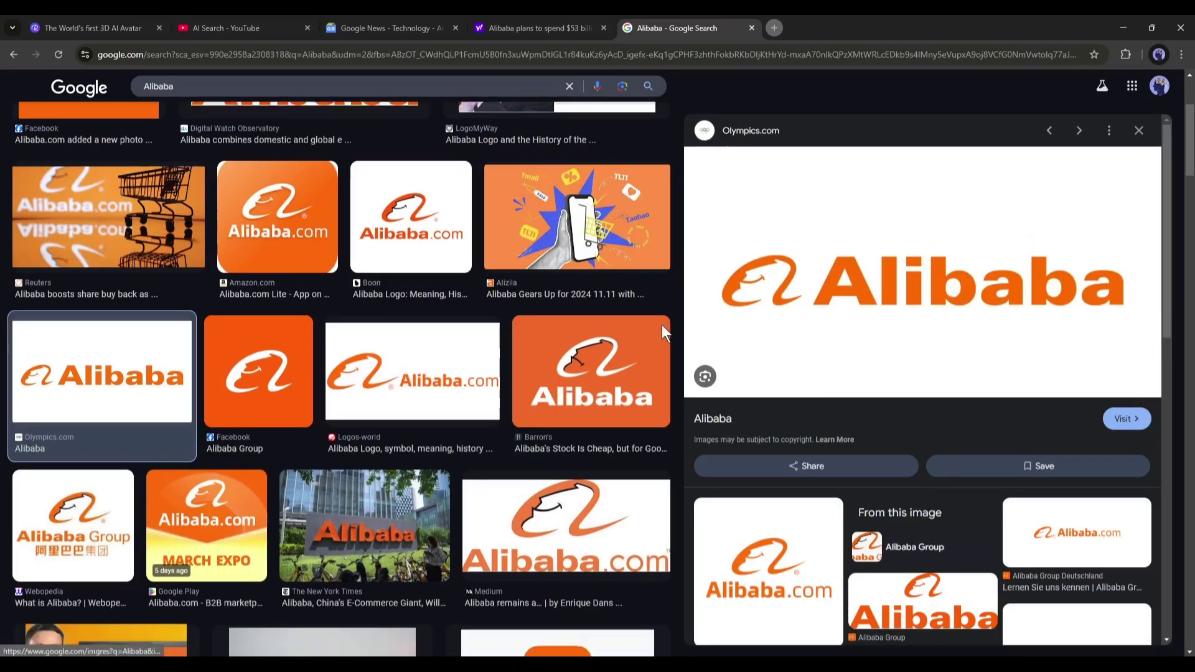
scroll(664, 333, "down", 3)
Return to the Rendora editor and upload the Alibaba media files into Material
key("ctrl+1")
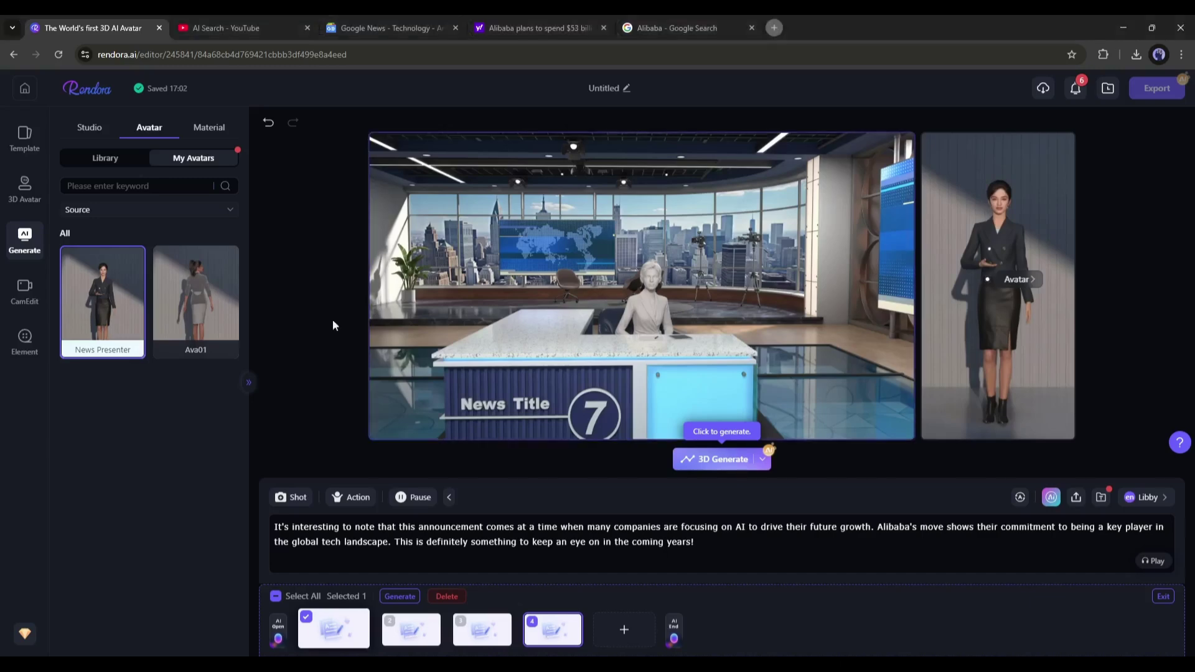
left_click(210, 129)
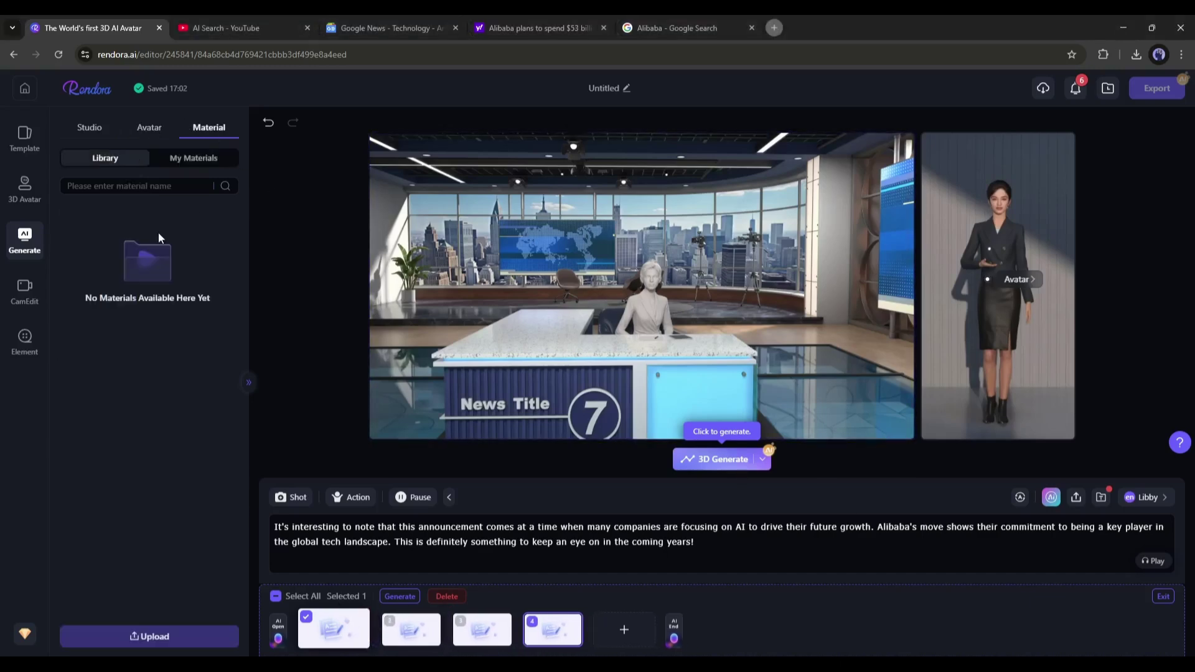
left_click(151, 634)
left_click(483, 330)
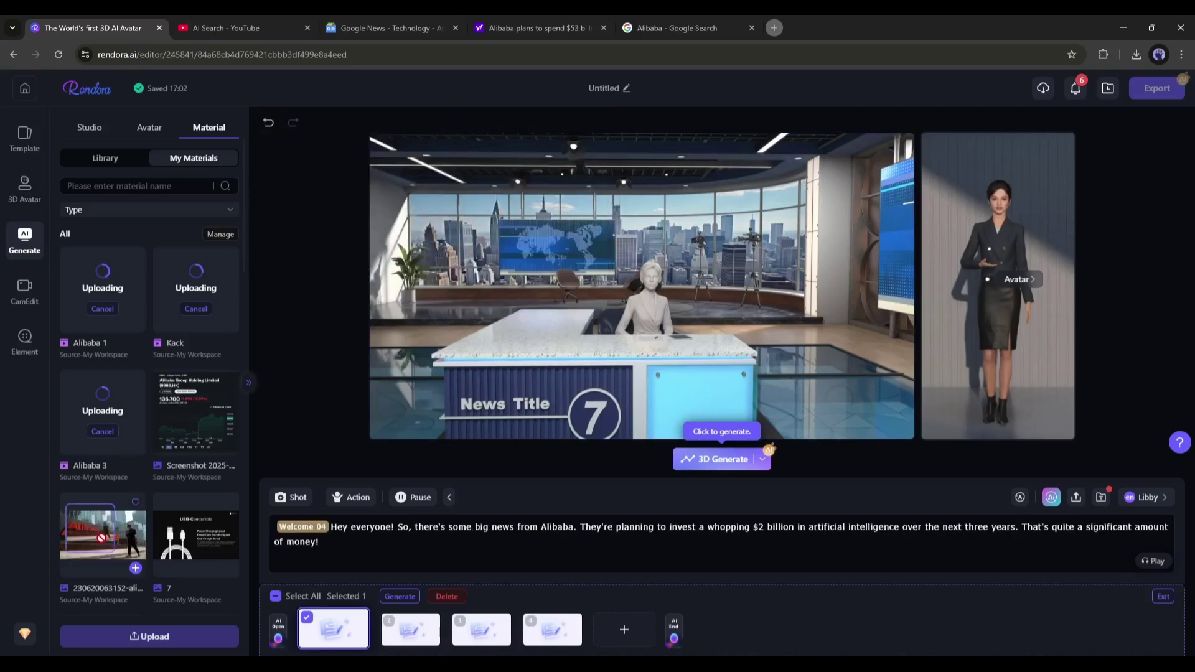
Place the Alibaba photo, Alibaba 3 video, Kack video and stock-chart screenshot into scenes 1–4
left_click_drag(102, 535, 339, 635)
left_click_drag(103, 411, 411, 629)
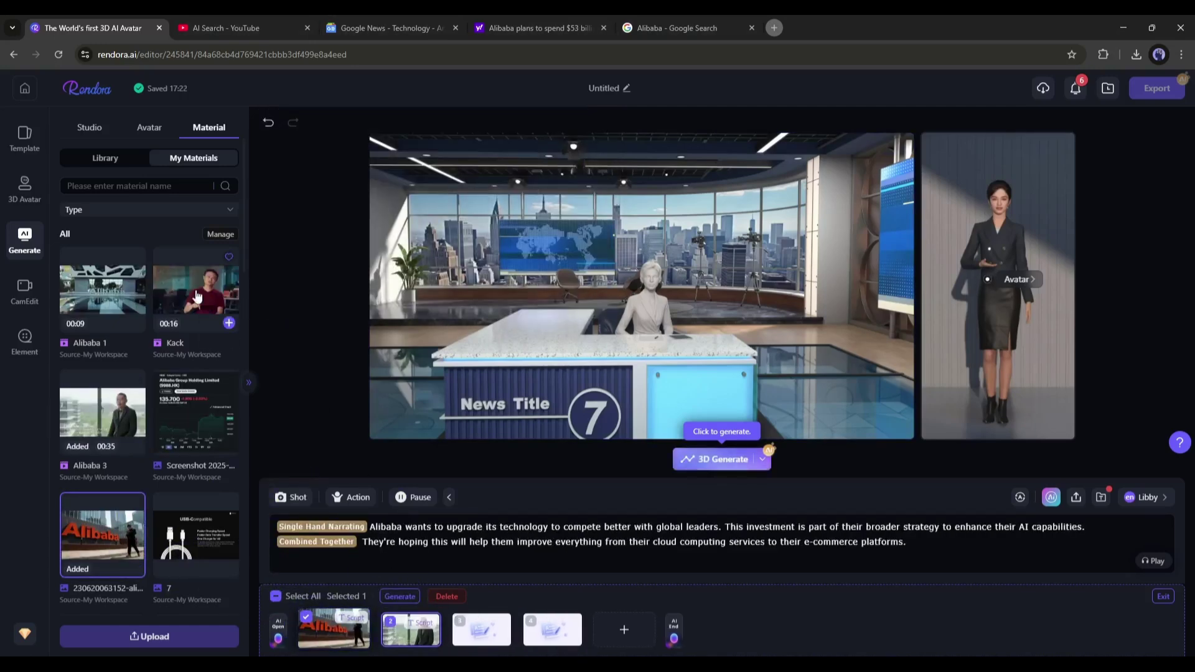
left_click_drag(206, 293, 483, 629)
left_click_drag(223, 412, 553, 629)
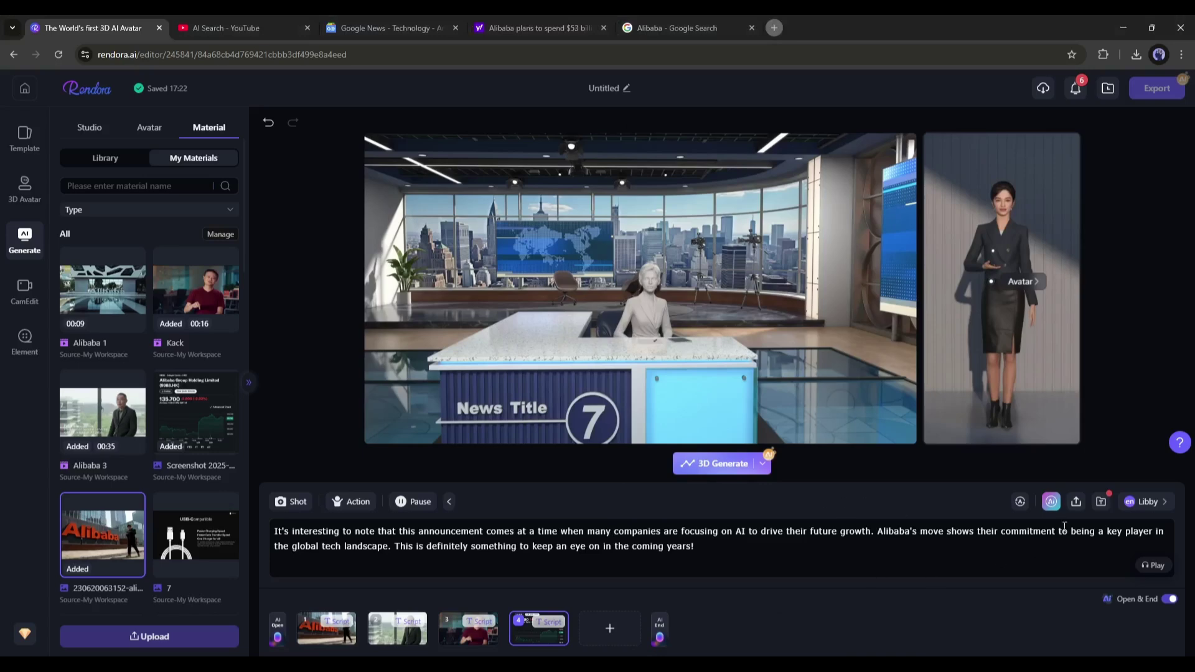
Filter the voiceover list in Performance style to News Reporter voices
left_click(1147, 502)
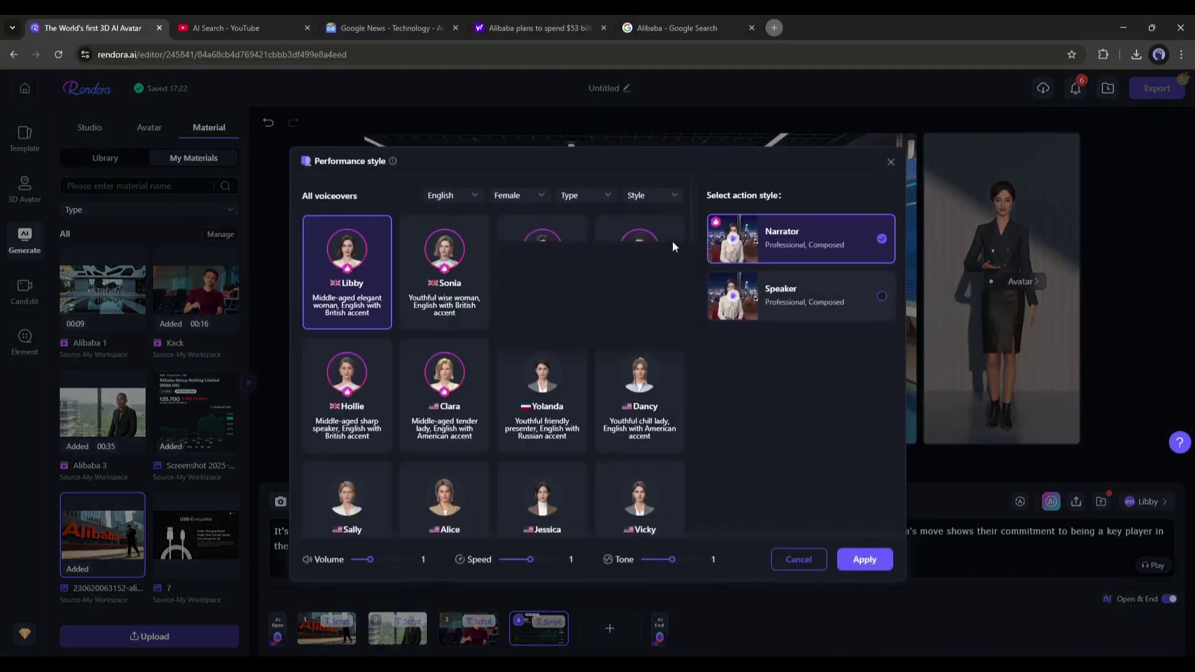
scroll(445, 338, "down", 3)
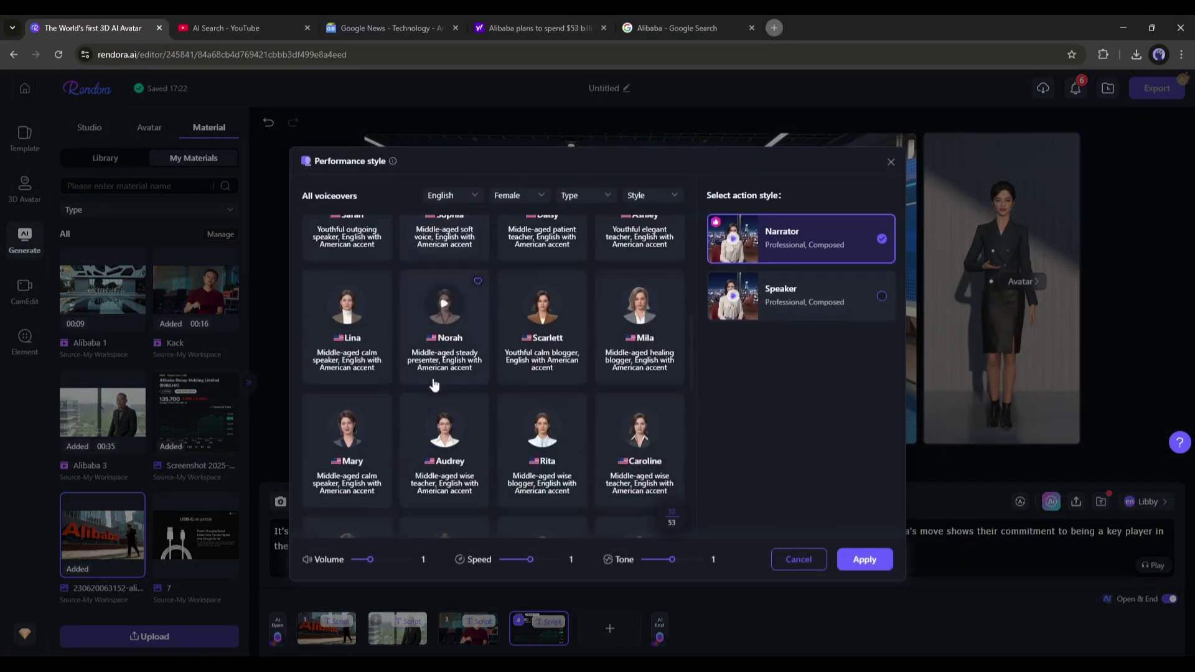
scroll(461, 398, "down", 3)
scroll(491, 311, "up", 6)
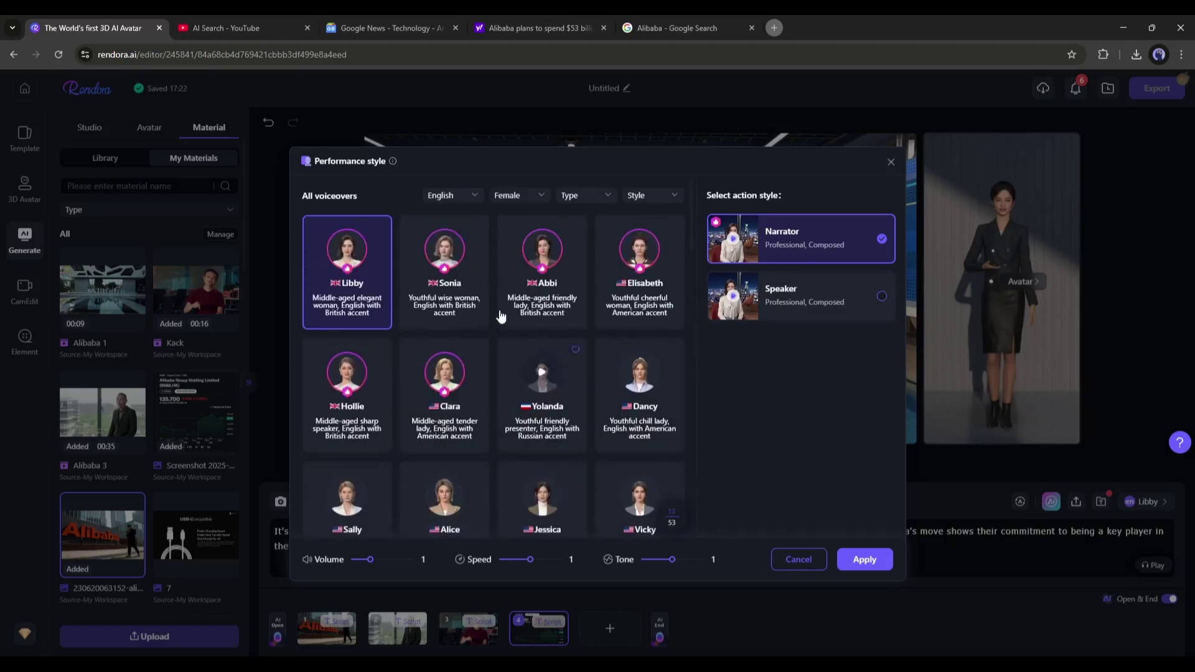
left_click(452, 195)
left_click(452, 196)
left_click(519, 195)
left_click(585, 195)
left_click(613, 341)
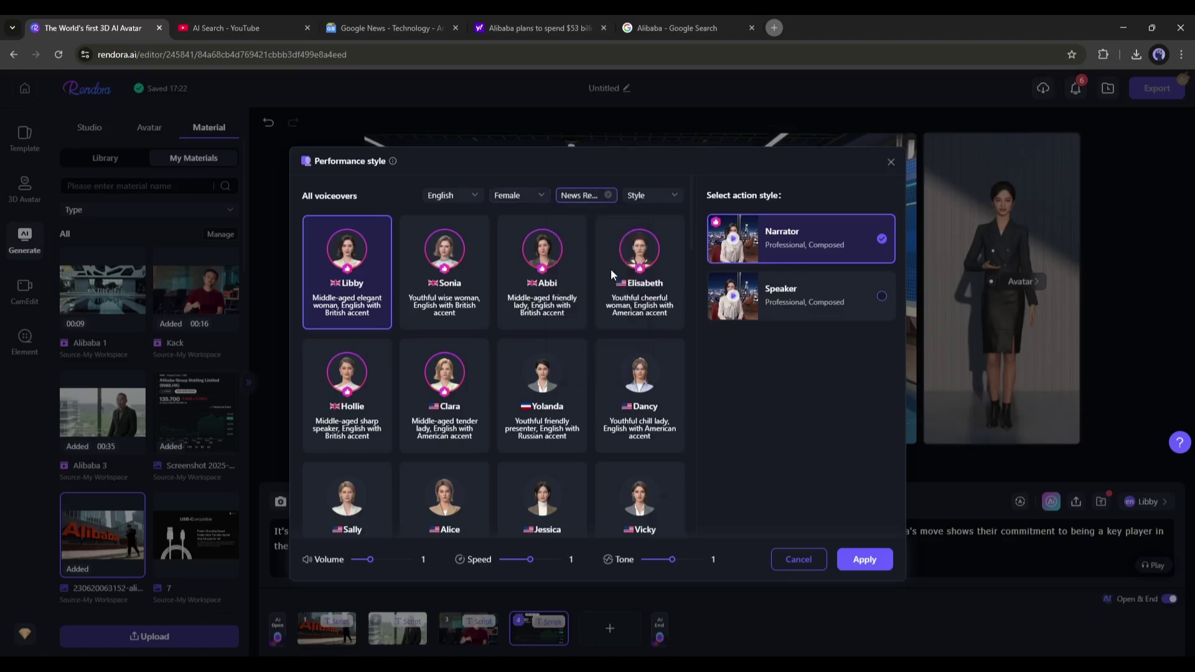
Choose the Alice voice with the Speaker action style and apply it
scroll(444, 398, "down", 3)
left_click(445, 324)
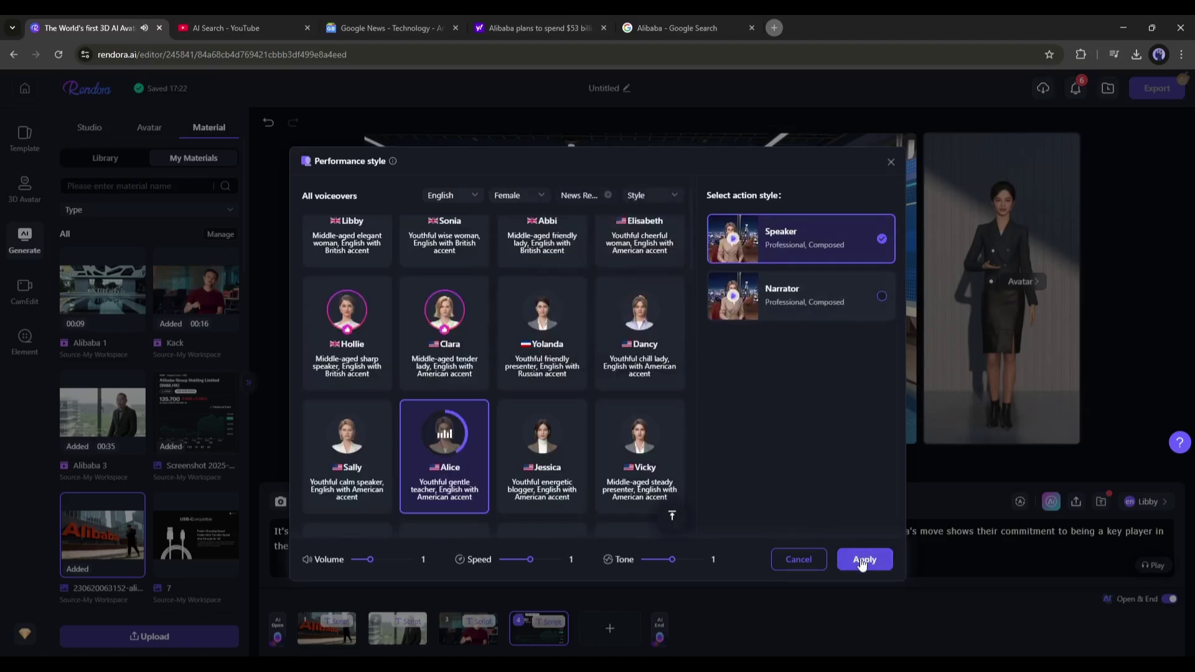
left_click(863, 559)
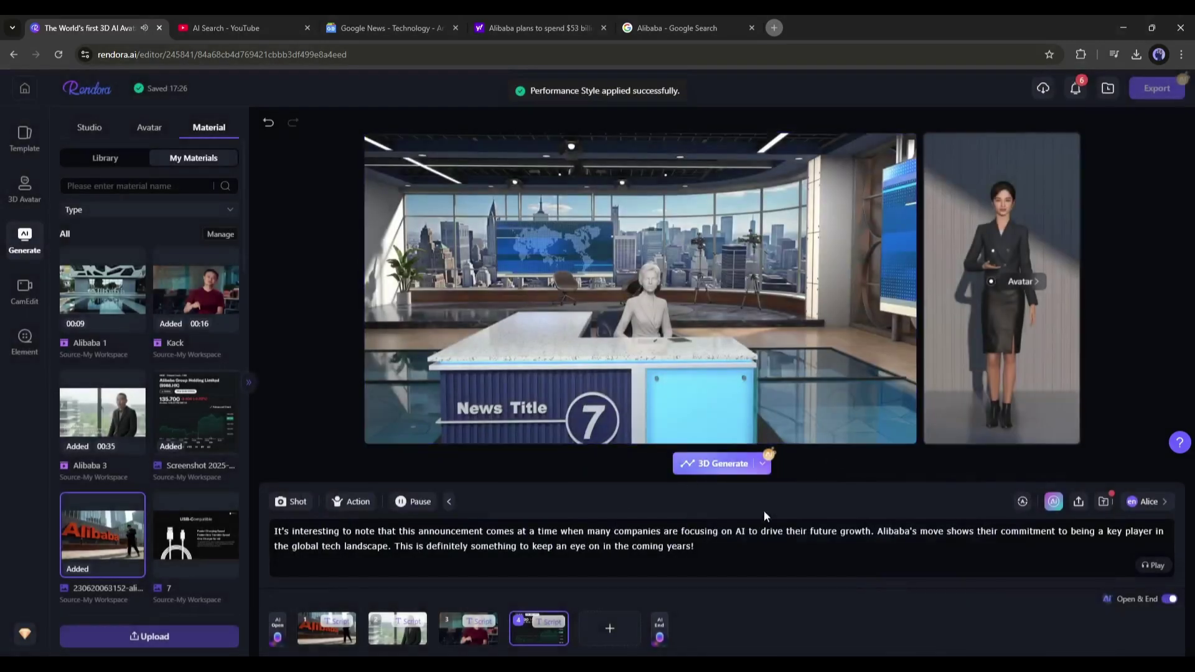
Launch 3D Generate below the stage preview to render the avatar news video
mouse_move(103, 410)
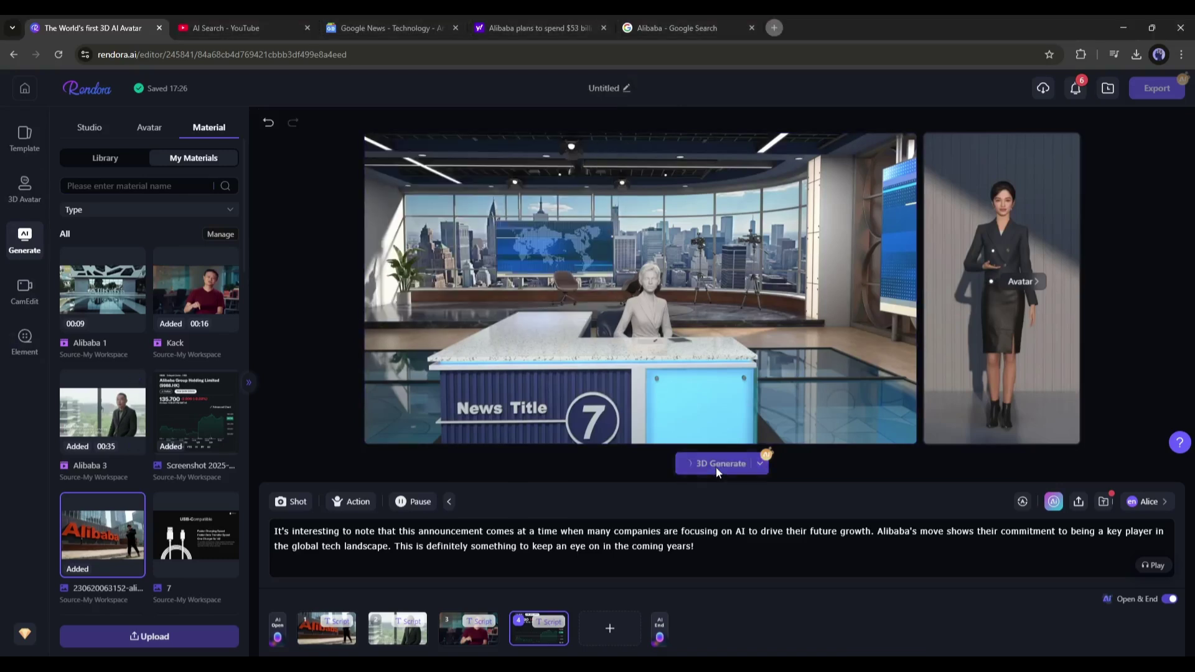
left_click(722, 464)
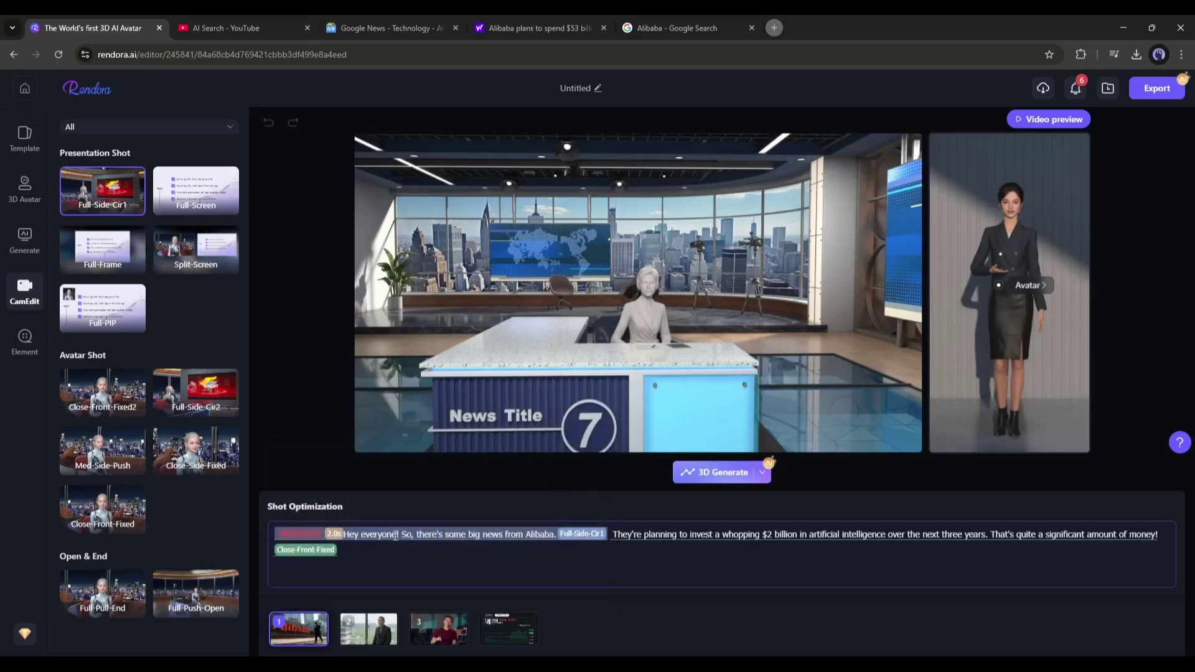
Set scene 1's shots to Full-Push-Open followed by Close-Front-Fixed2
left_click(205, 361)
left_click(1163, 161)
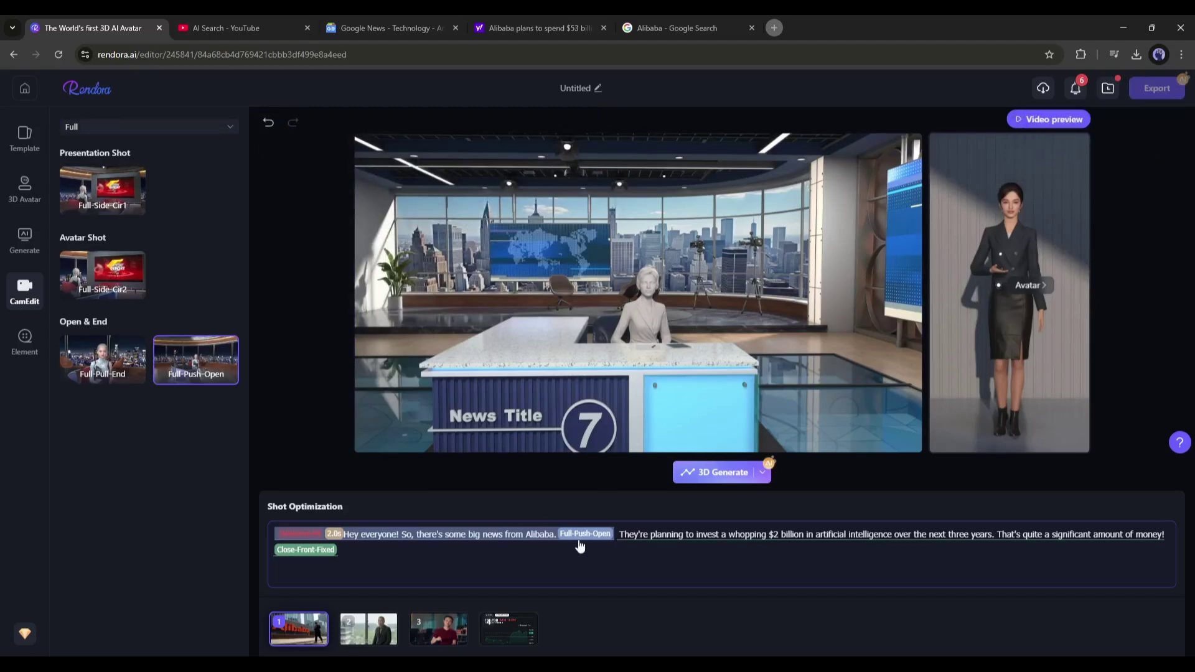
left_click(304, 560)
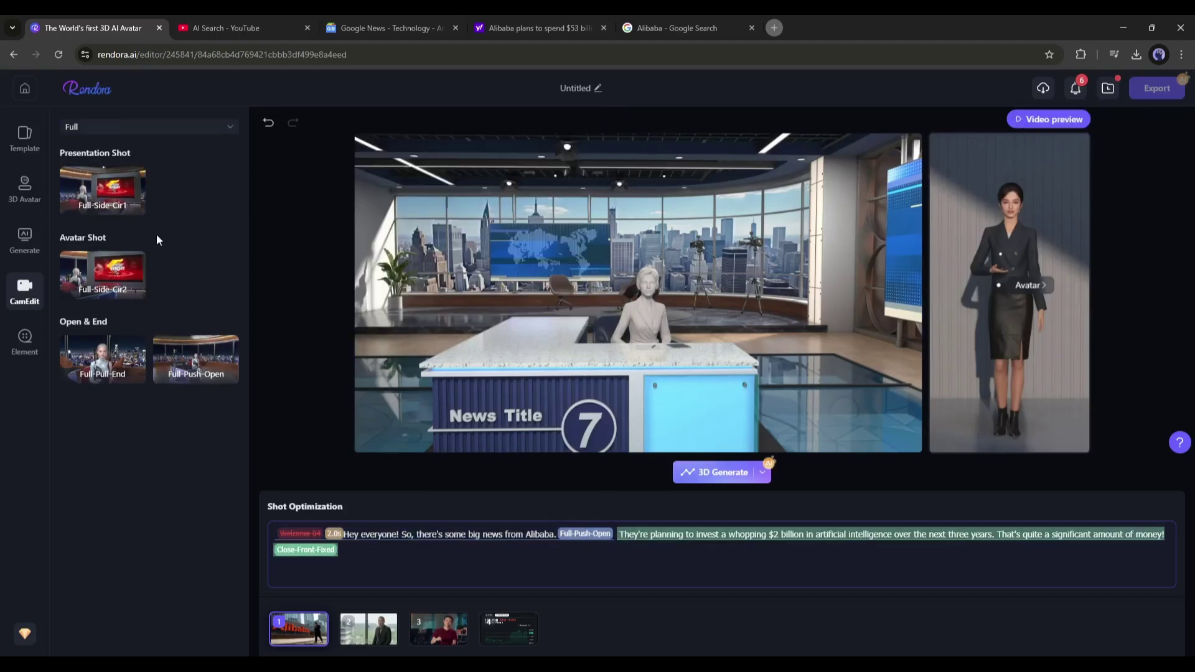
left_click(124, 127)
left_click(96, 146)
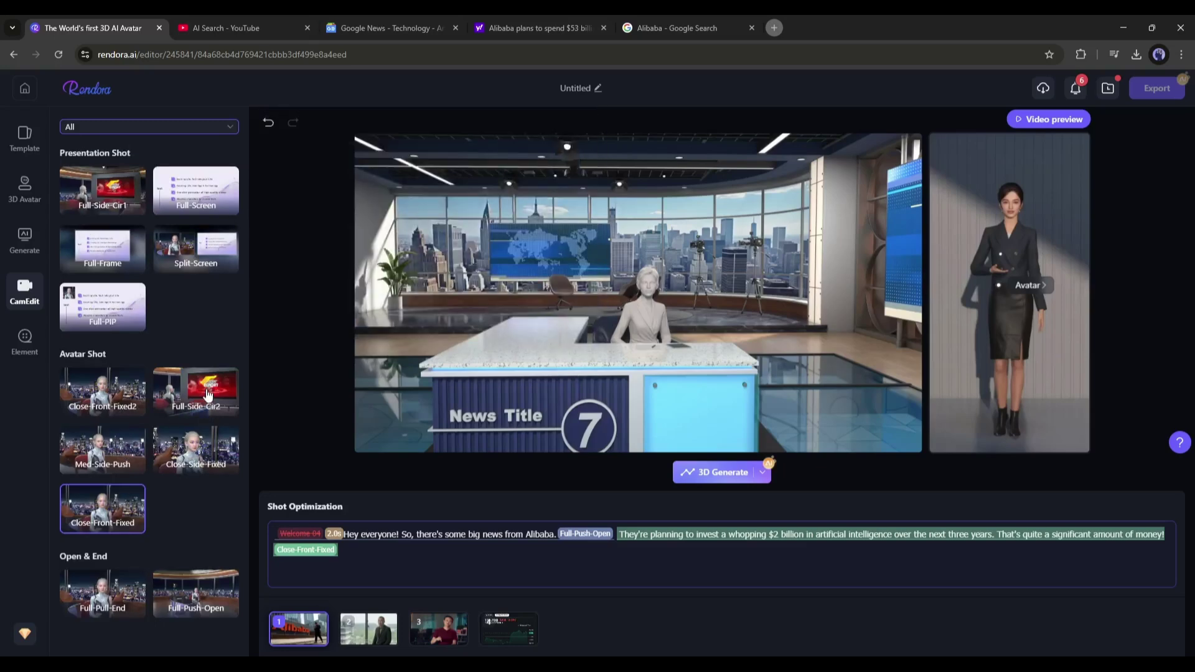
left_click(113, 595)
left_click(111, 257)
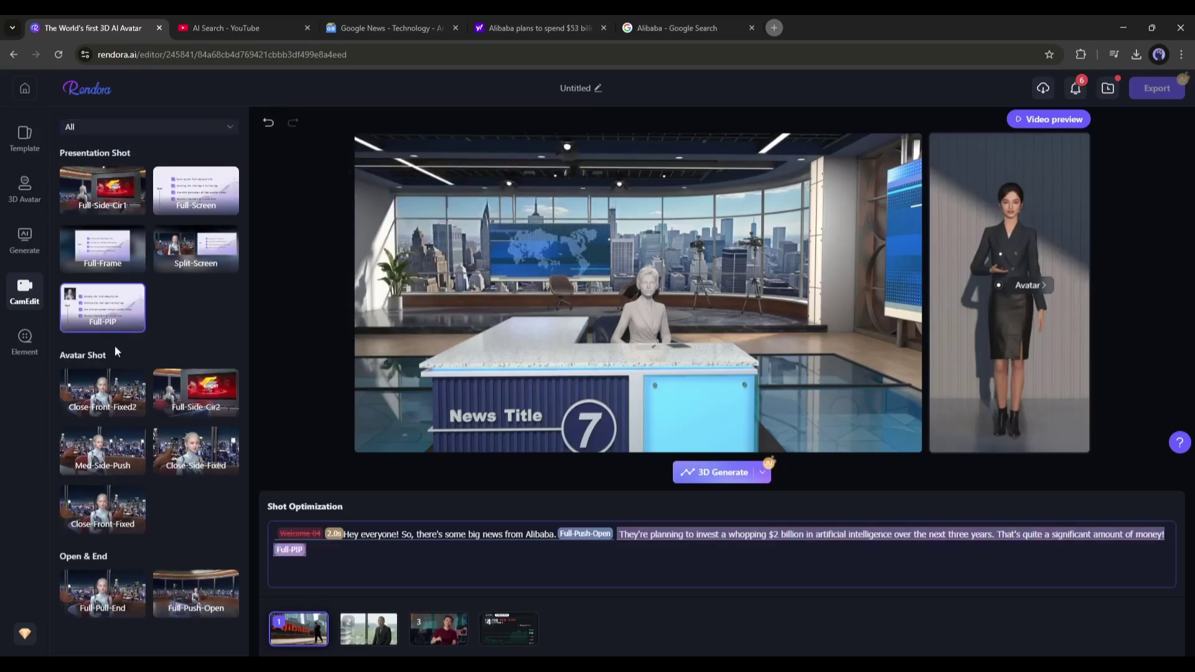
left_click(109, 399)
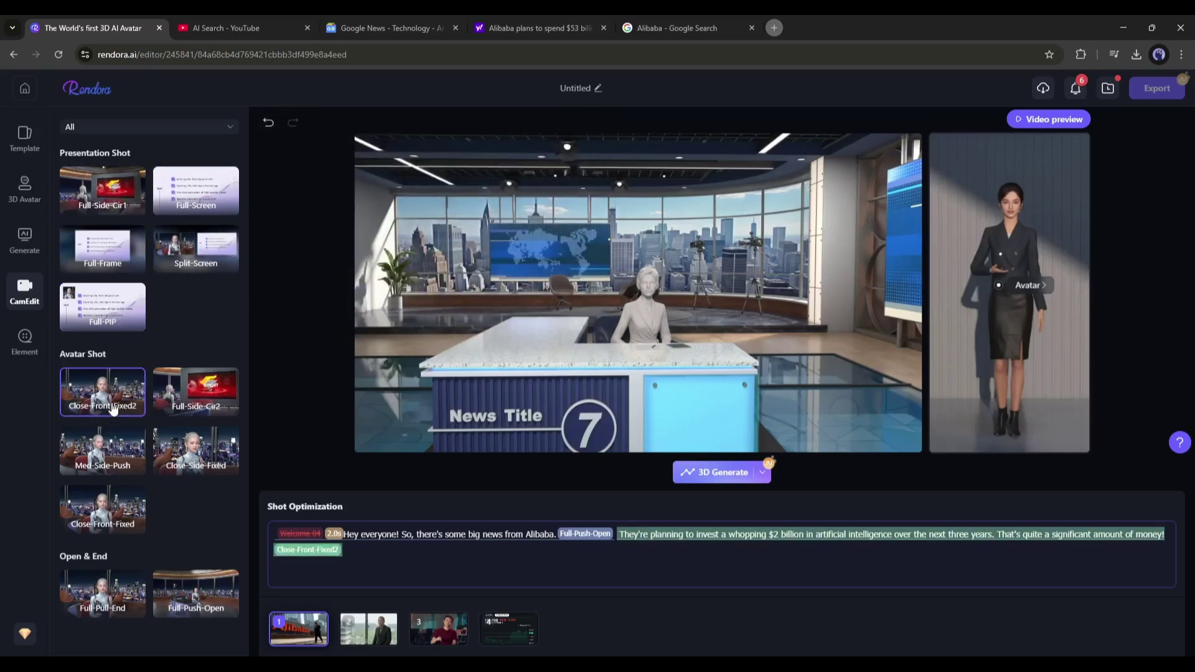
Change the last scene's middle shot to Close-Front-Fixed2 and try a preview
left_click(368, 628)
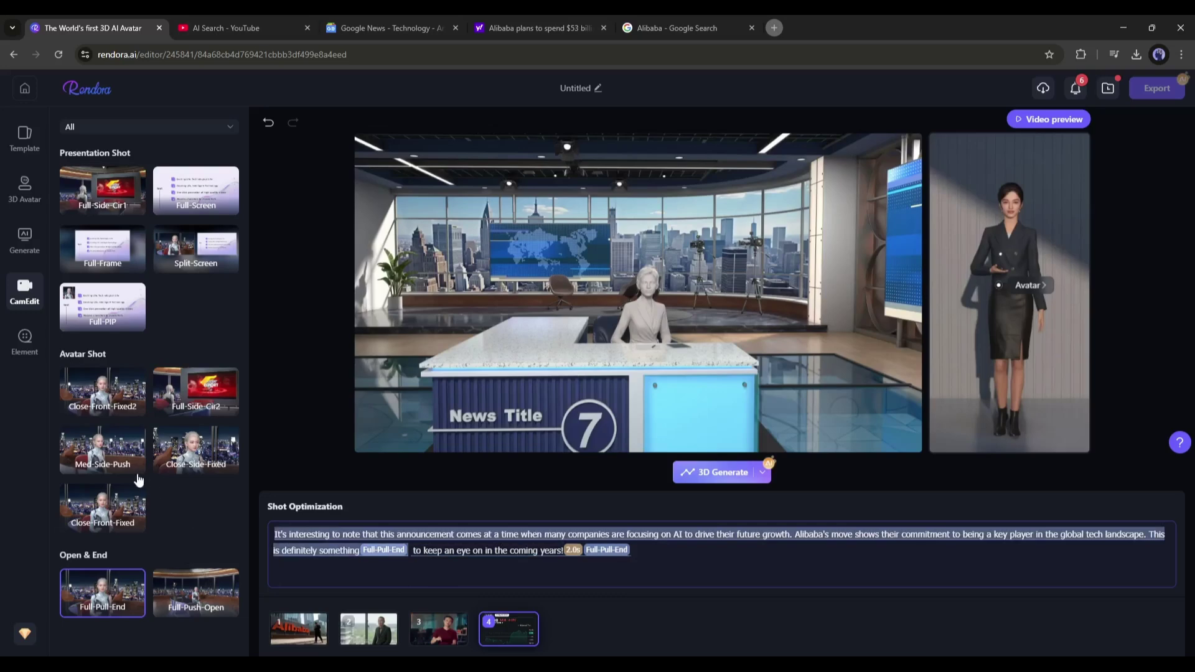
left_click(113, 407)
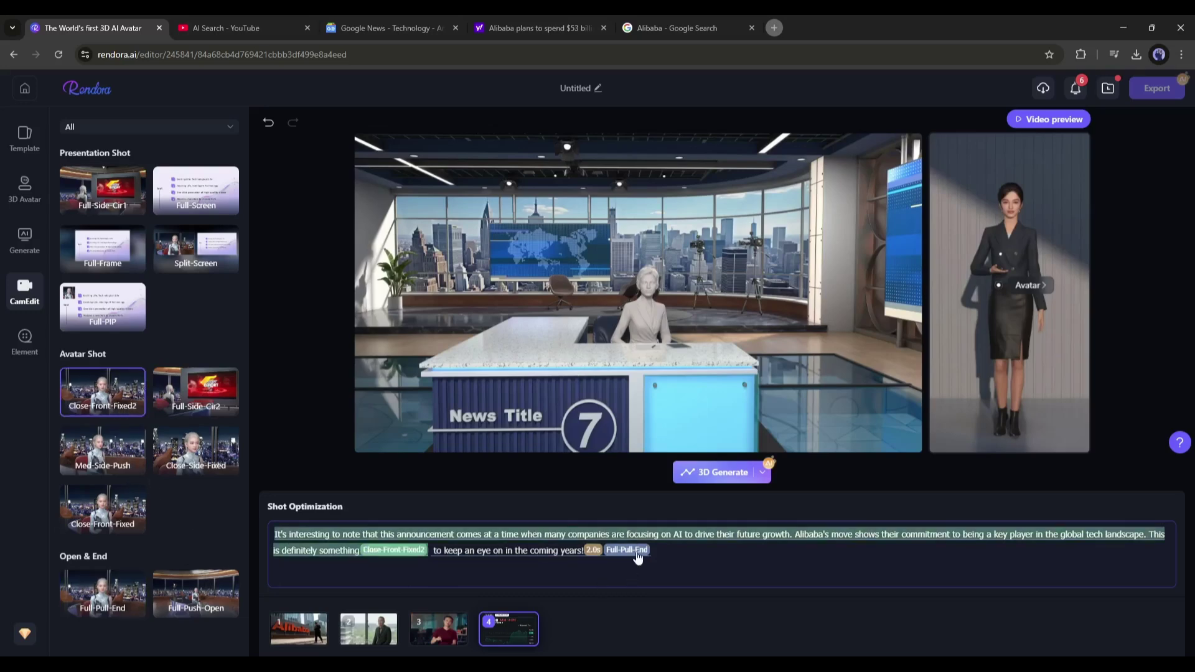
left_click(1061, 117)
Regenerate the 3D video with the new shots, then go to Continue > Element sound effects
left_click(725, 479)
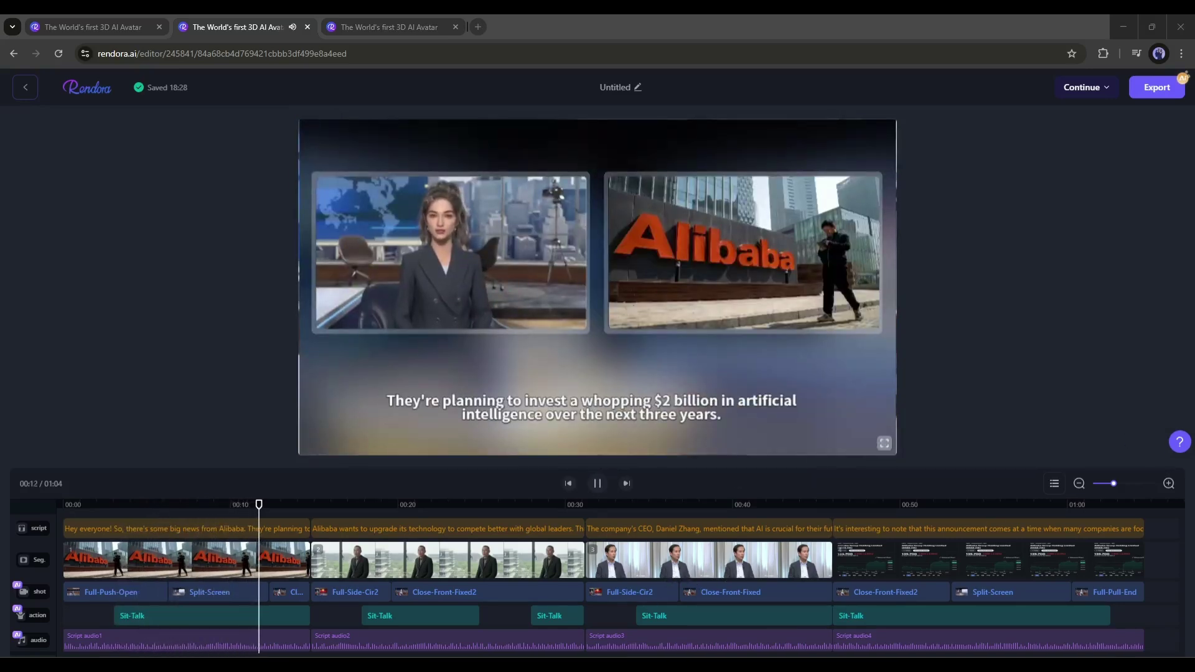
left_click(1083, 87)
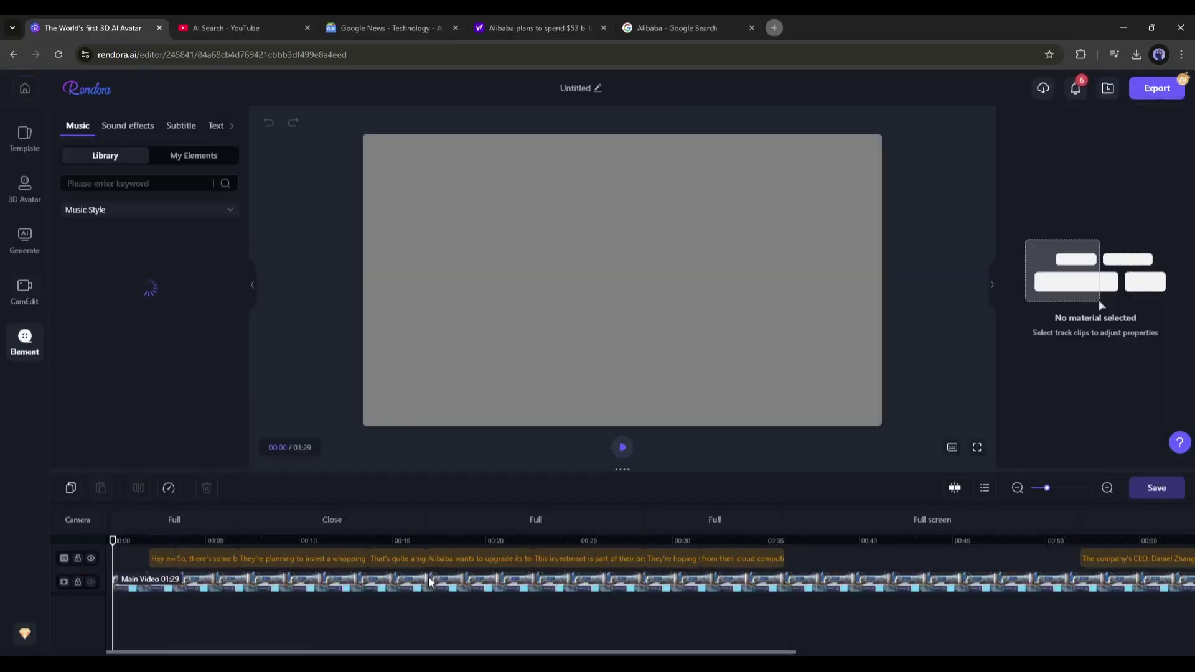
left_click(128, 126)
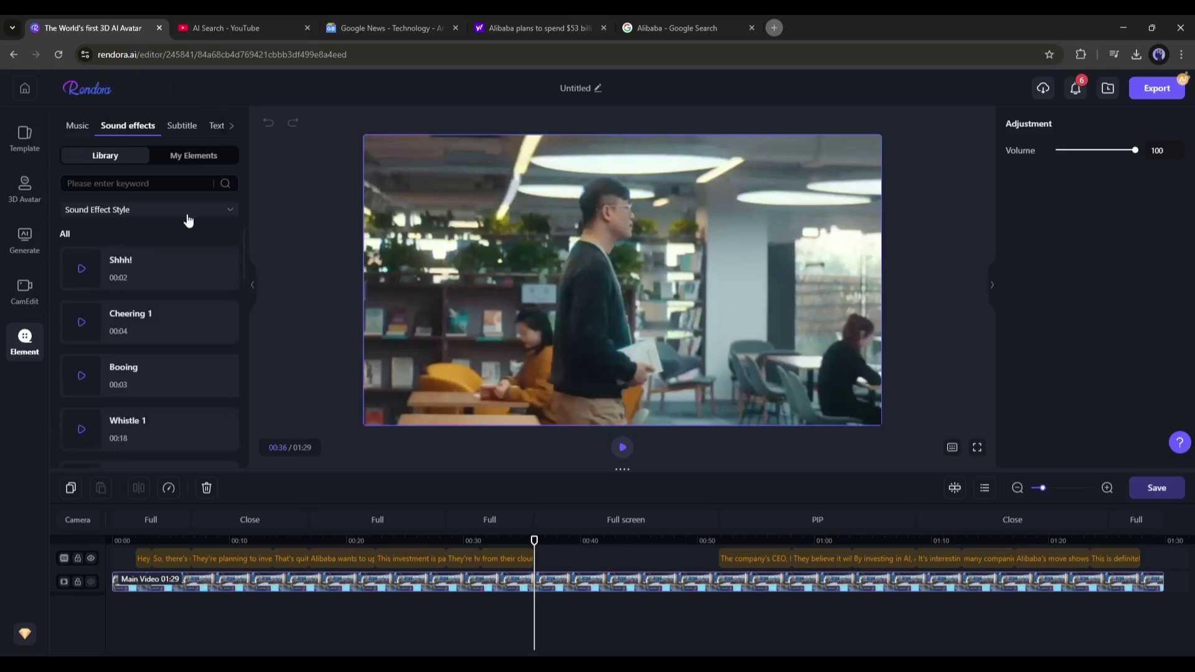
Show the Subtitle text templates and rewind the playhead to 00:00
left_click(187, 126)
left_click(213, 126)
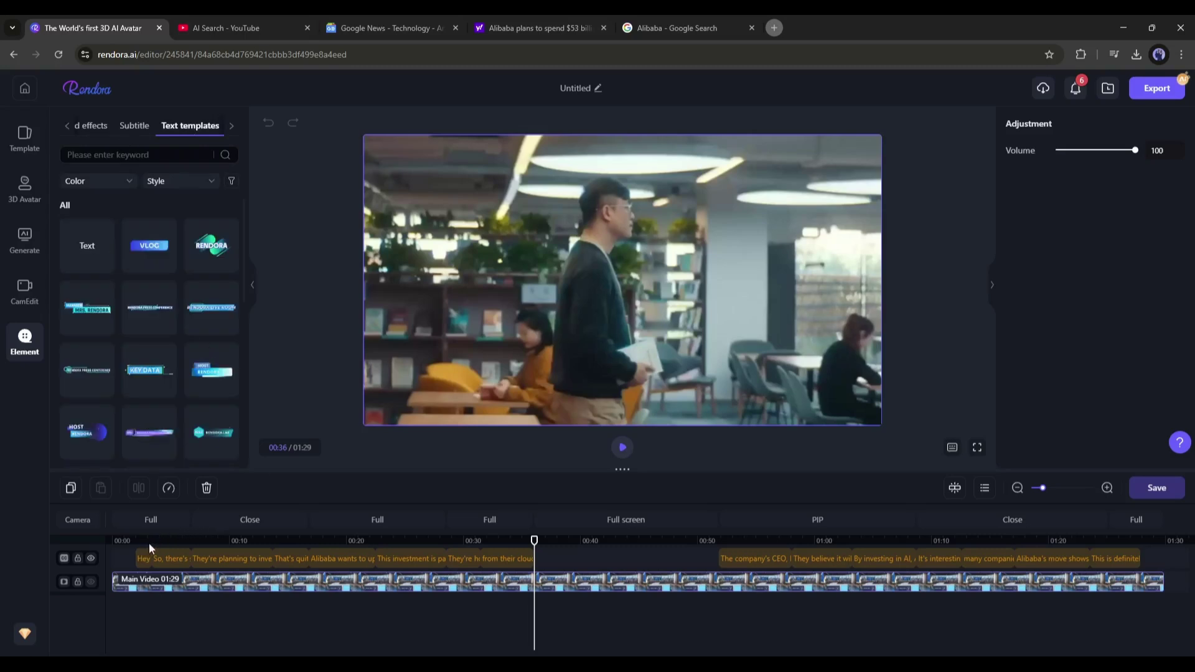
left_click_drag(148, 540, 112, 540)
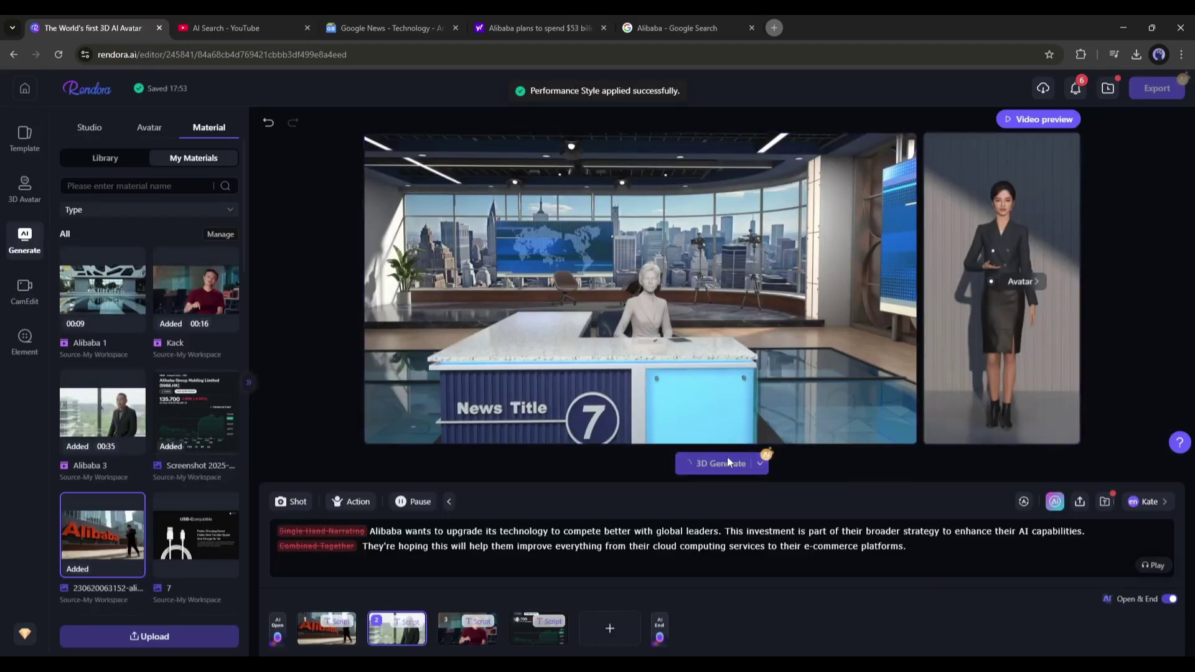
Generate and play the video, then export it as a 540P mp4 under a new name
left_click(727, 459)
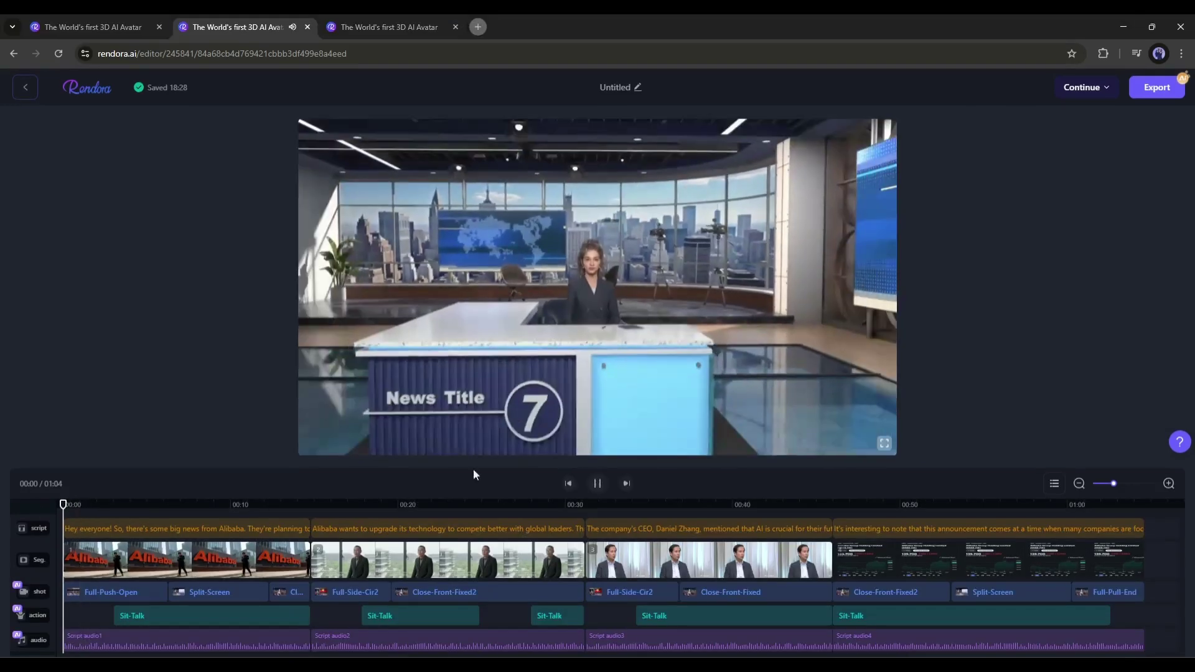
key("space")
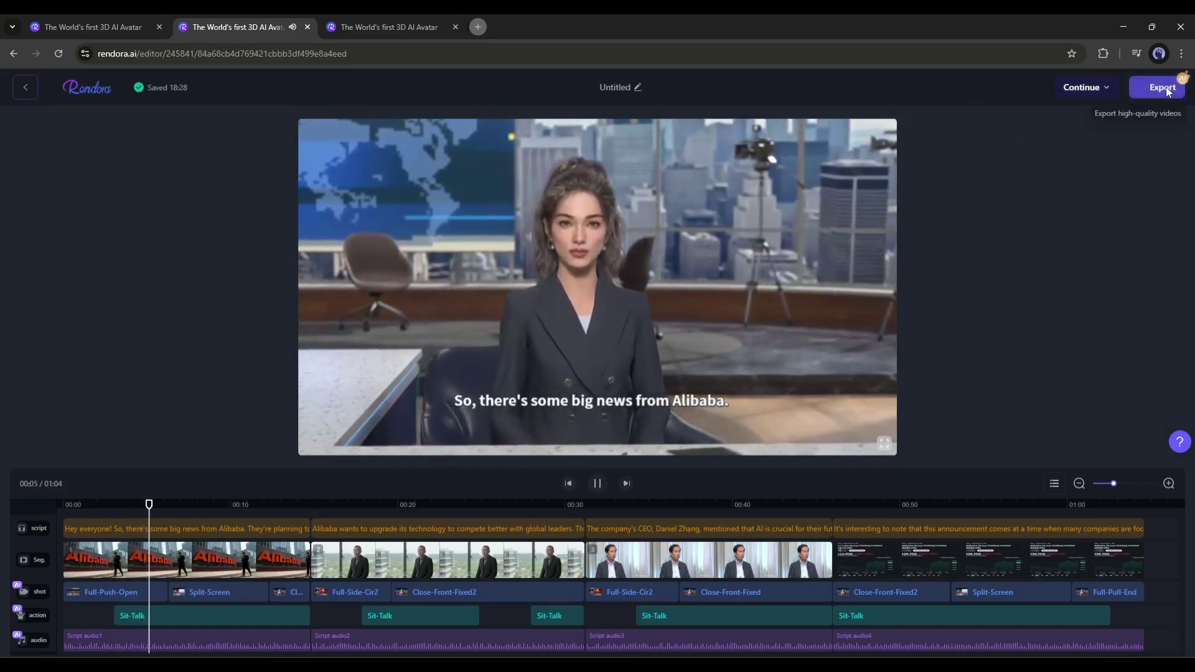
left_click(1168, 91)
double_click(691, 244)
type("A")
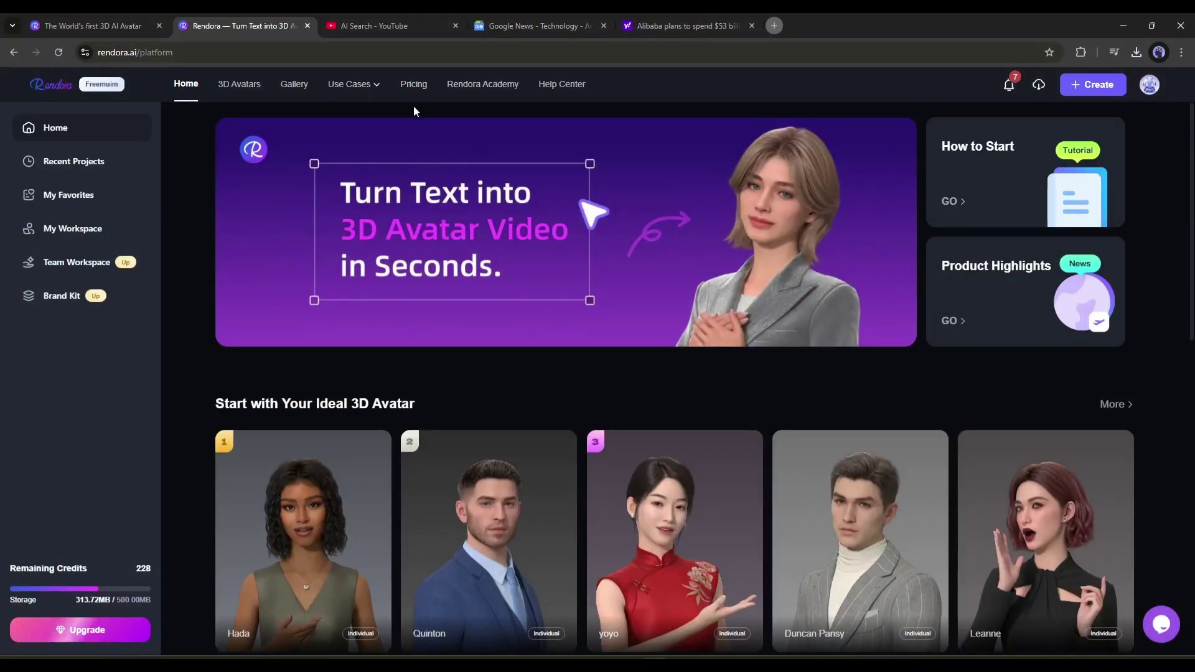
Expand Start with a Template via More and browse the gallery's studio templates, like Pop-up Store Announcement
scroll(427, 315, "down", 10)
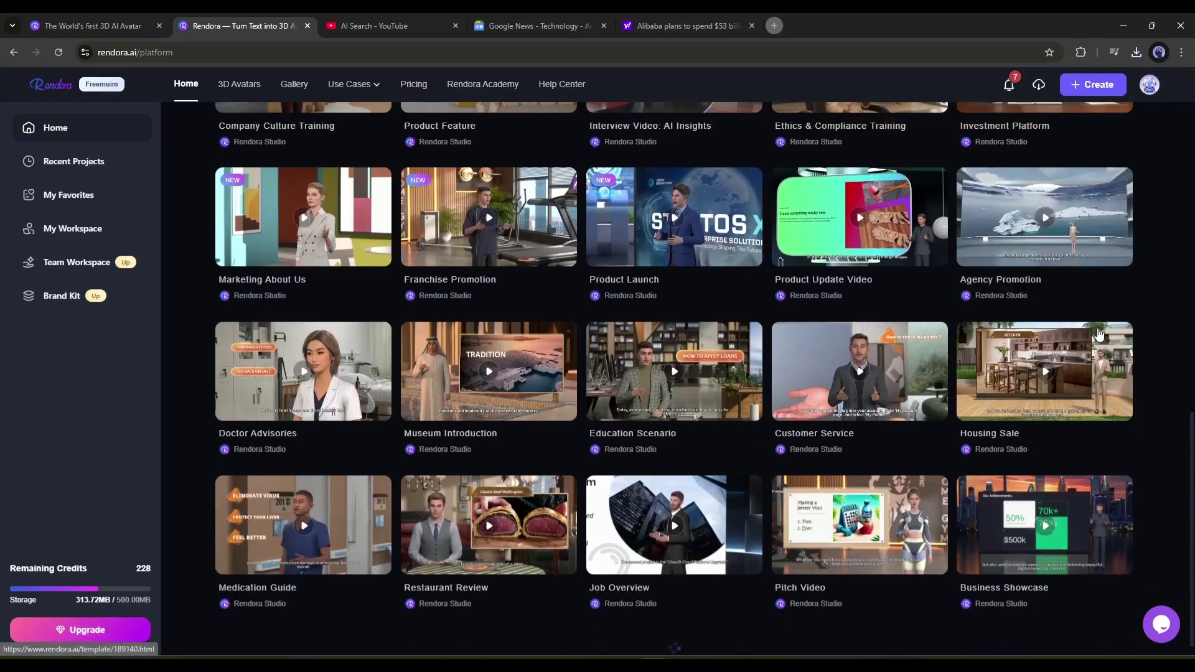
scroll(1114, 260, "up", 6)
left_click(1114, 359)
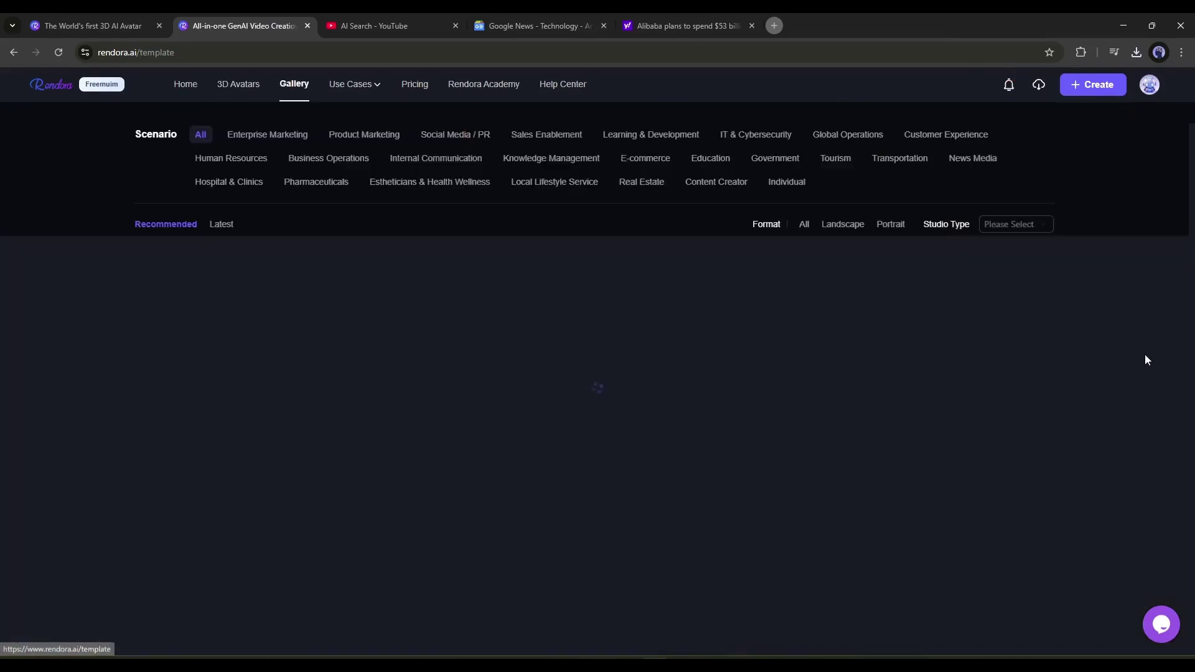
scroll(440, 293, "down", 3)
scroll(440, 292, "down", 6)
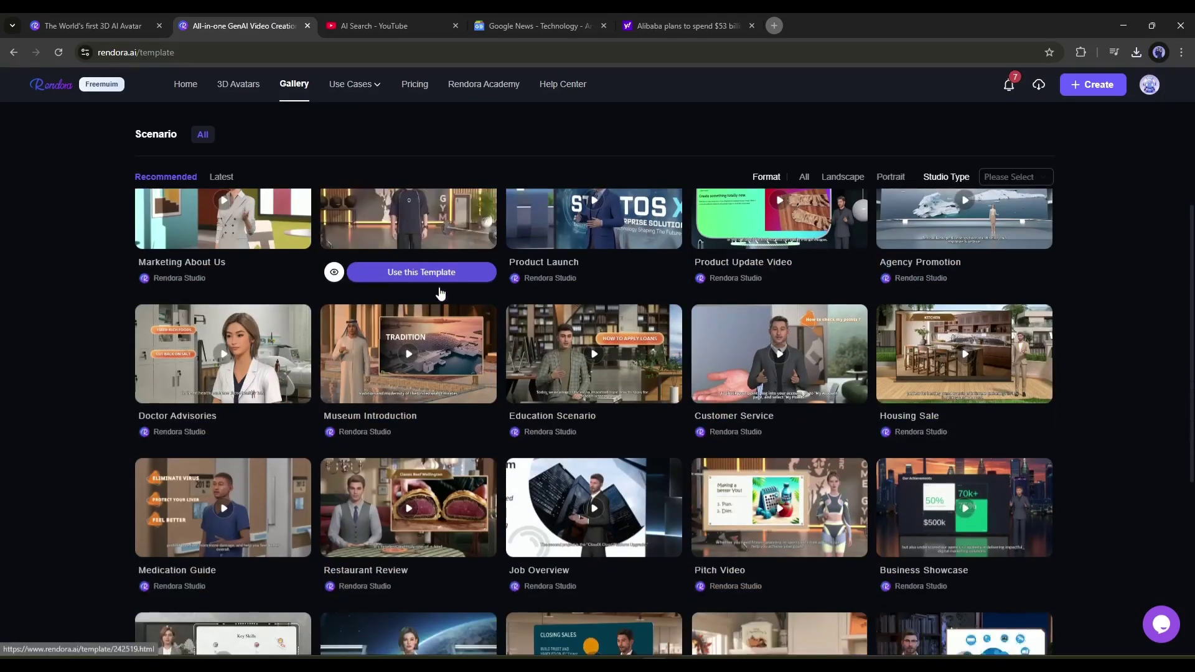
scroll(393, 355, "down", 8)
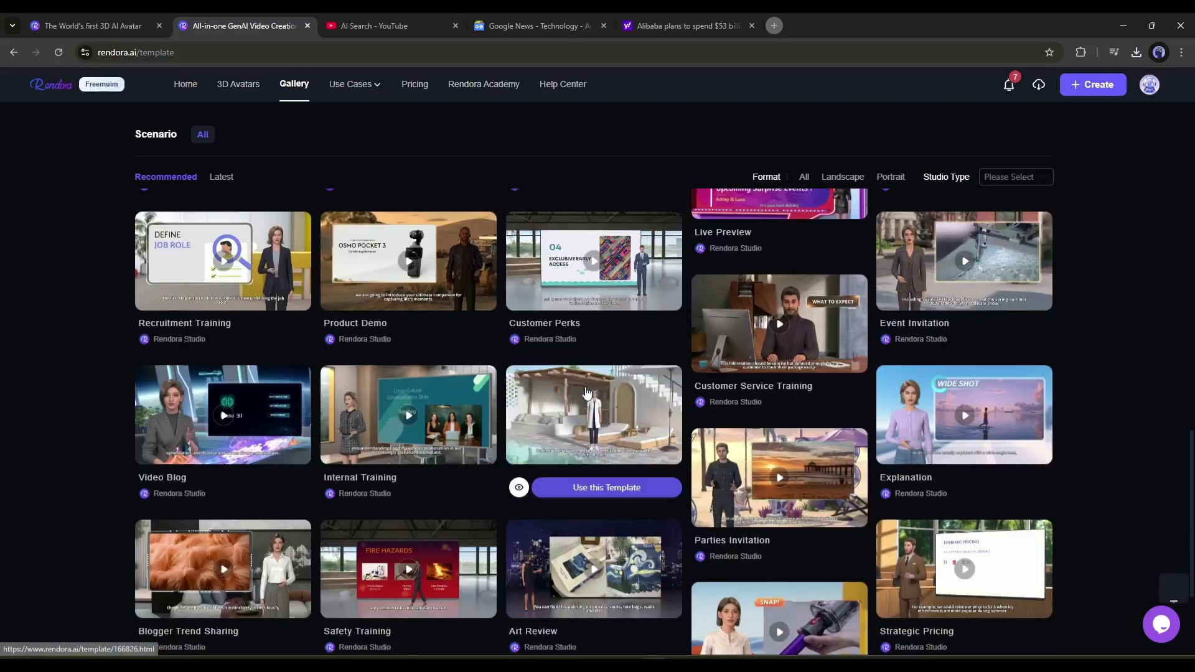
scroll(587, 392, "down", 3)
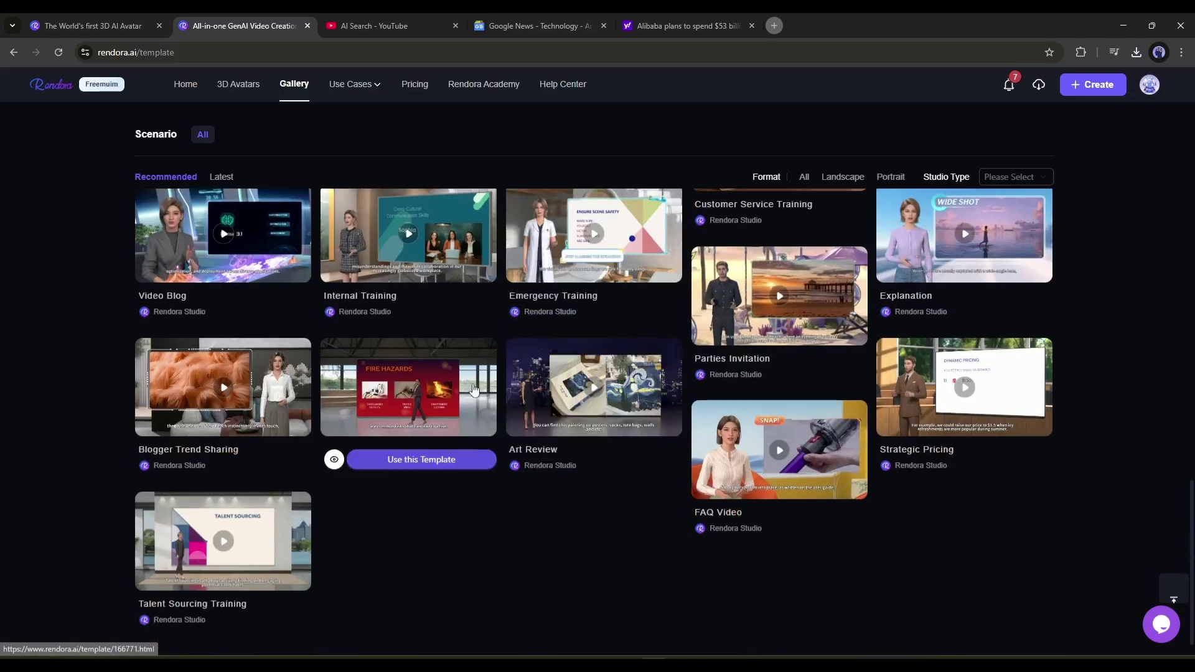
scroll(473, 391, "down", 3)
scroll(473, 390, "down", 8)
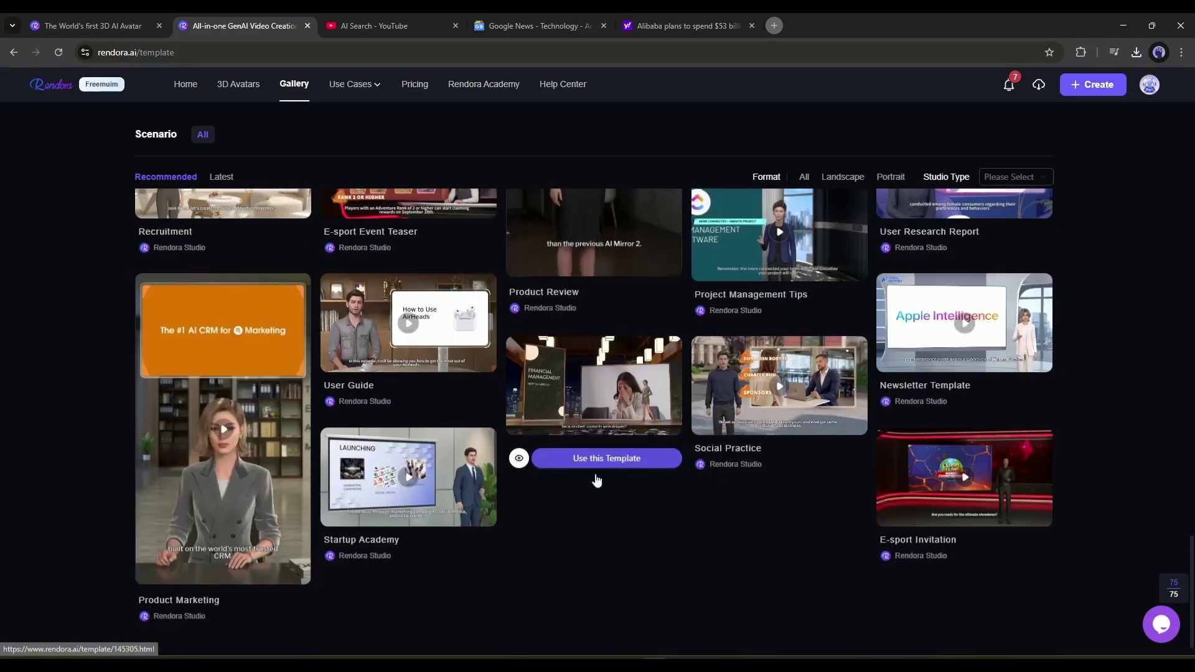
scroll(678, 615, "down", 10)
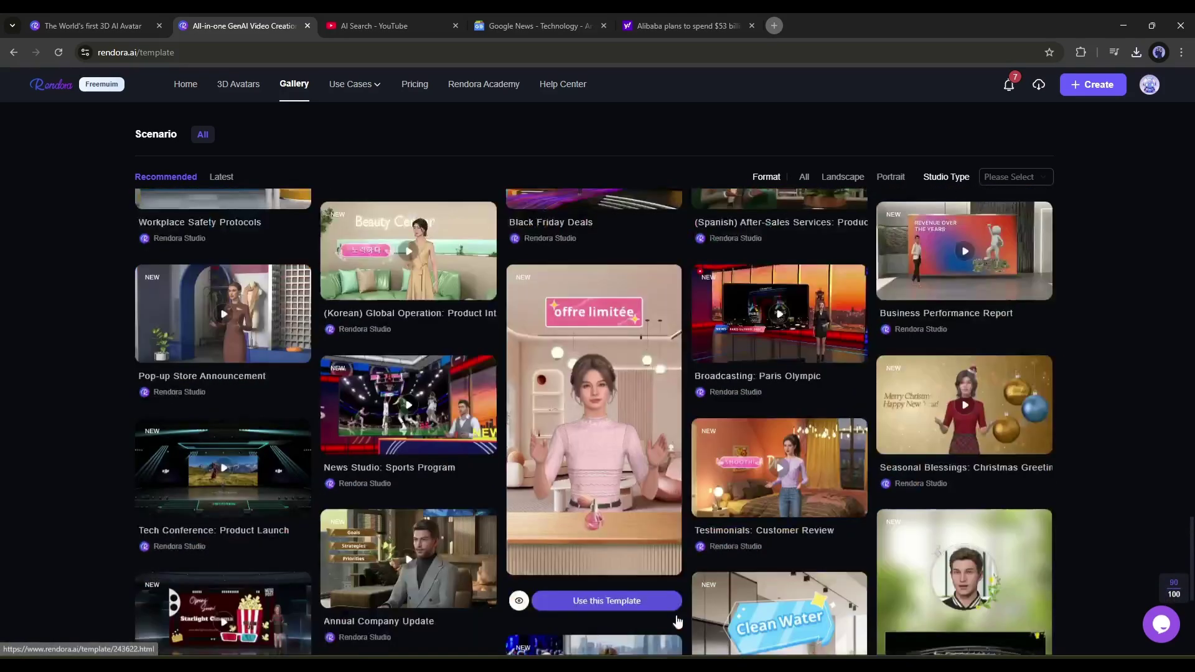